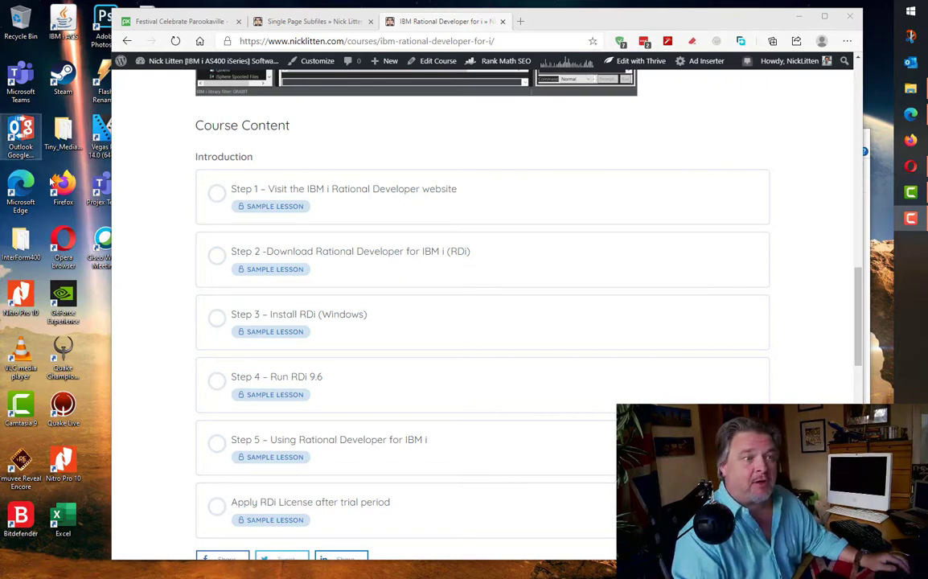
Step: Scroll through the course content page, briefly opening and dismissing the Start menu
{"action": "scroll", "coordinate": [415, 251], "scroll_direction": "up", "scroll_amount": 5}
{"action": "scroll", "coordinate": [422, 246], "scroll_direction": "up", "scroll_amount": 7}
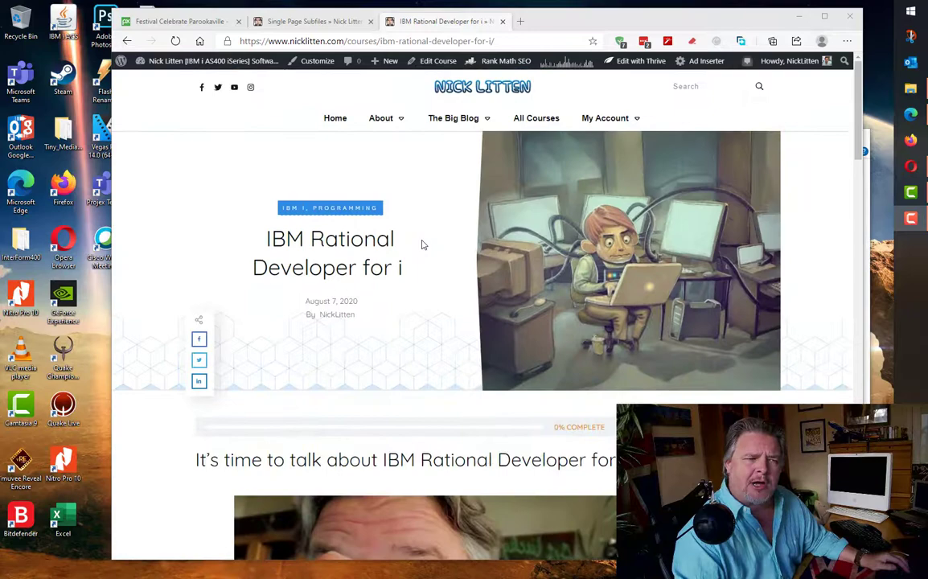
{"action": "scroll", "coordinate": [422, 246], "scroll_direction": "down", "scroll_amount": 6}
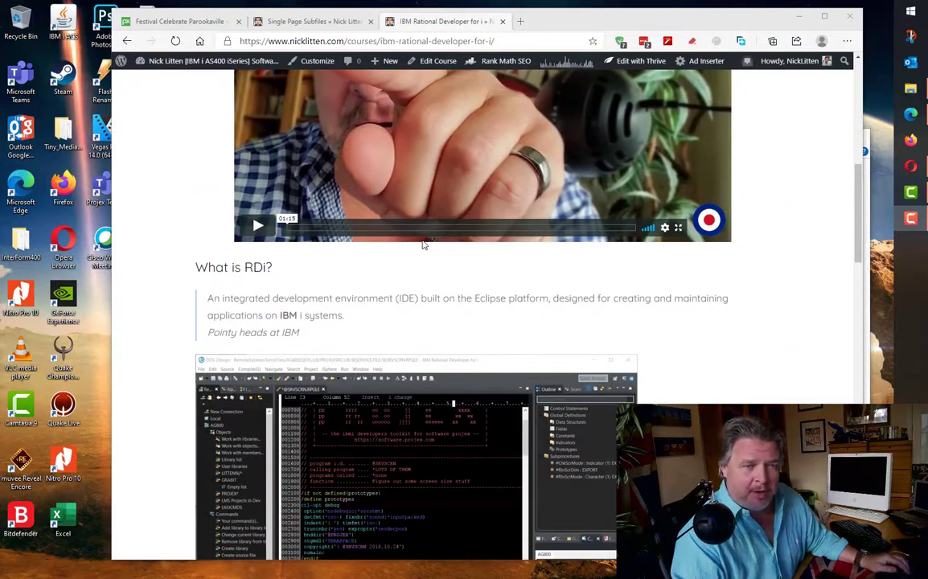
{"action": "scroll", "coordinate": [429, 244], "scroll_direction": "down", "scroll_amount": 5}
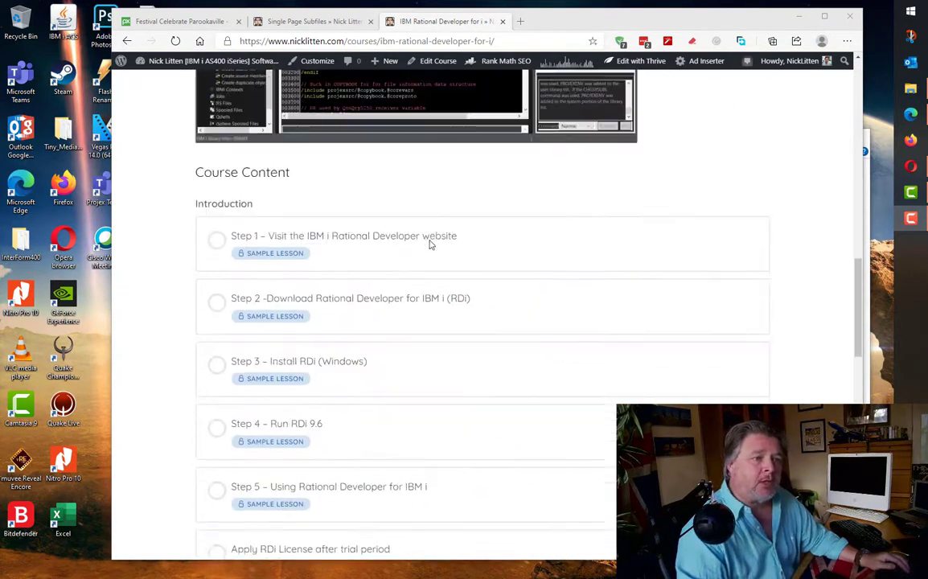
{"action": "scroll", "coordinate": [431, 245], "scroll_direction": "up", "scroll_amount": 6}
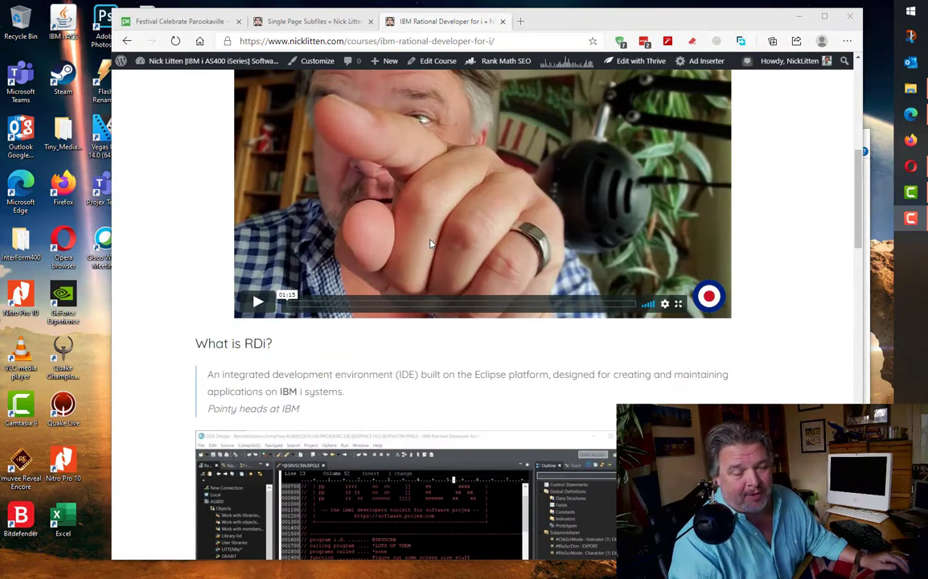
{"action": "scroll", "coordinate": [430, 245], "scroll_direction": "up", "scroll_amount": 2}
{"action": "scroll", "coordinate": [431, 243], "scroll_direction": "up", "scroll_amount": 4}
{"action": "scroll", "coordinate": [434, 246], "scroll_direction": "down", "scroll_amount": 10}
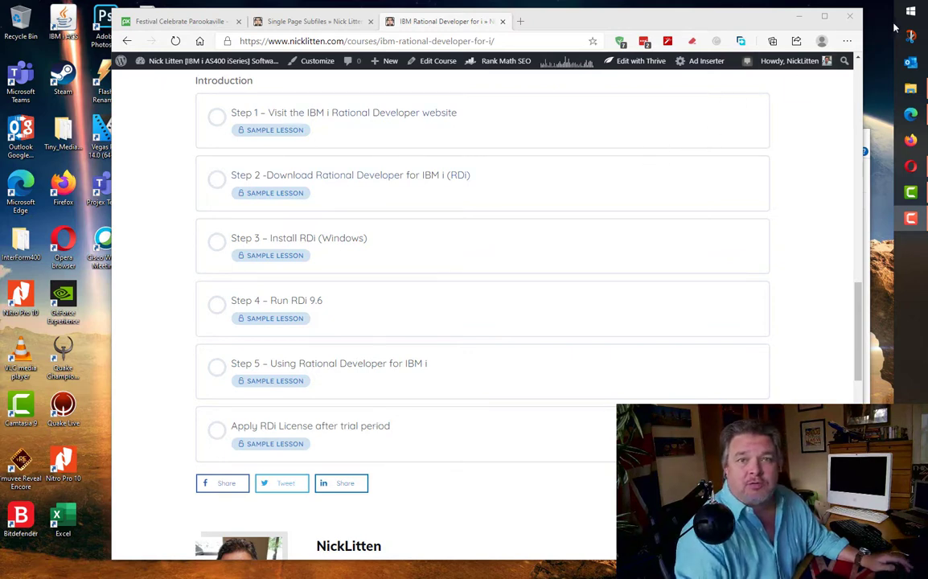
{"action": "left_click", "coordinate": [911, 11]}
{"action": "key", "text": "Escape"}
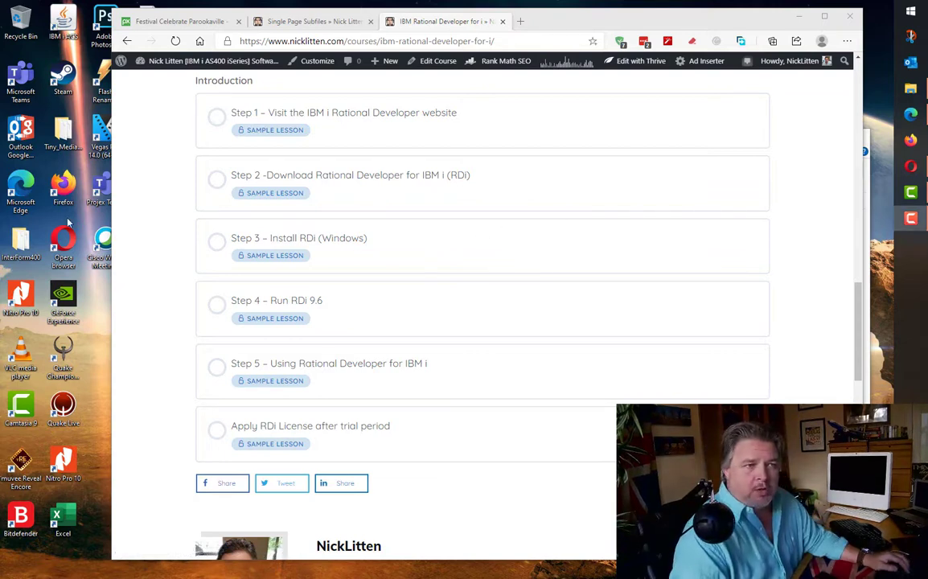
Step: Open the Step 1 lesson page from the Course Content list
{"action": "scroll", "coordinate": [559, 265], "scroll_direction": "up", "scroll_amount": 5}
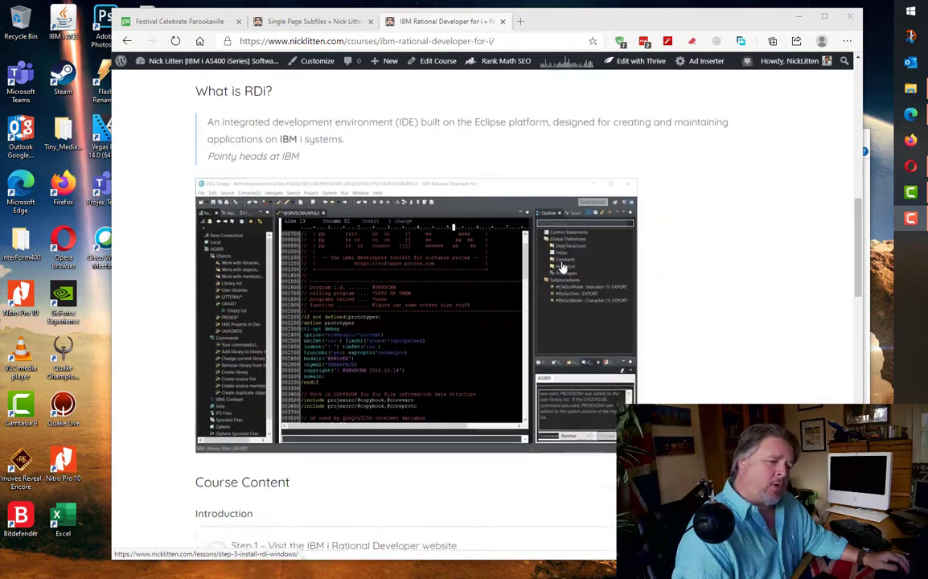
{"action": "scroll", "coordinate": [563, 265], "scroll_direction": "down", "scroll_amount": 5}
{"action": "left_click", "coordinate": [361, 194]}
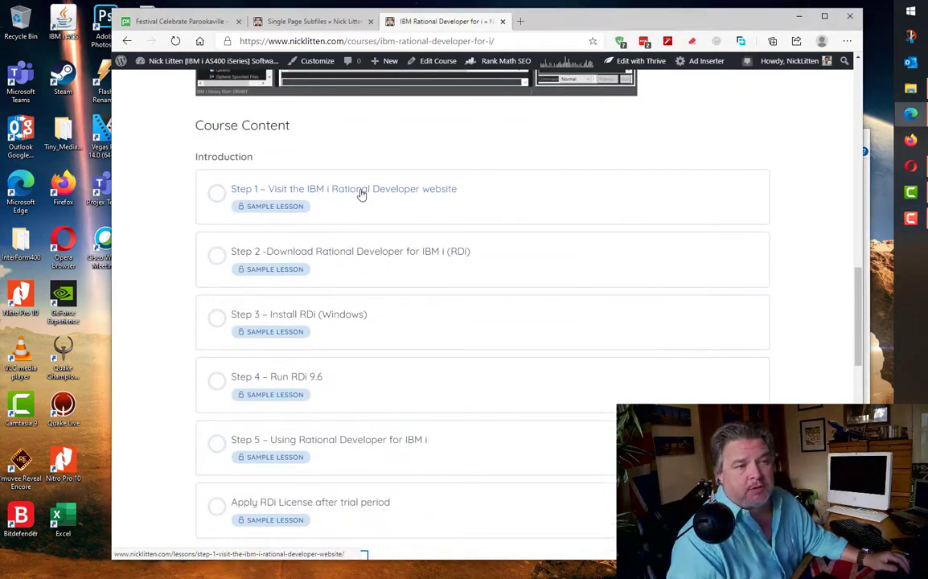
{"action": "left_click", "coordinate": [362, 193]}
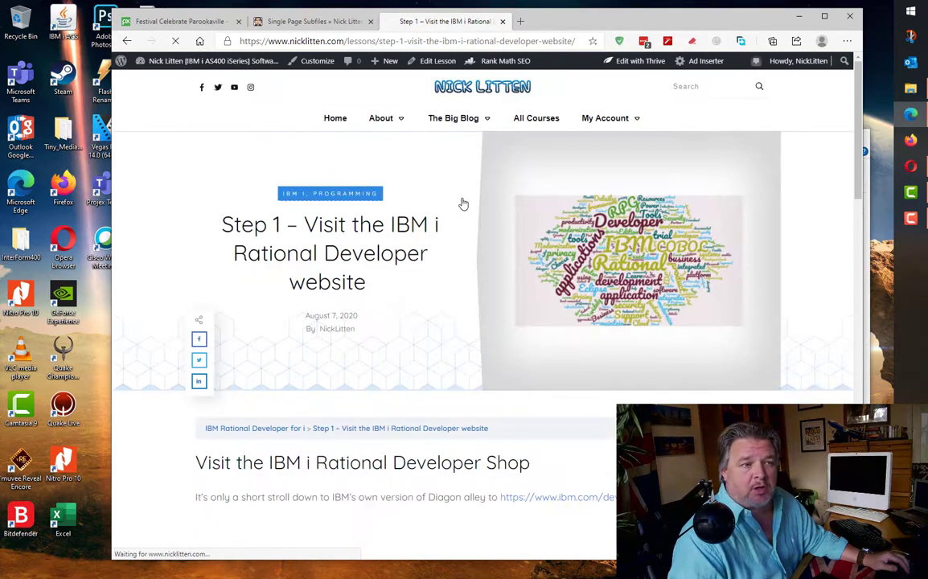
Step: Follow the ibm.com download link and choose 'Automated web install using IBM Installation Manager'
{"action": "scroll", "coordinate": [472, 200], "scroll_direction": "down", "scroll_amount": 3}
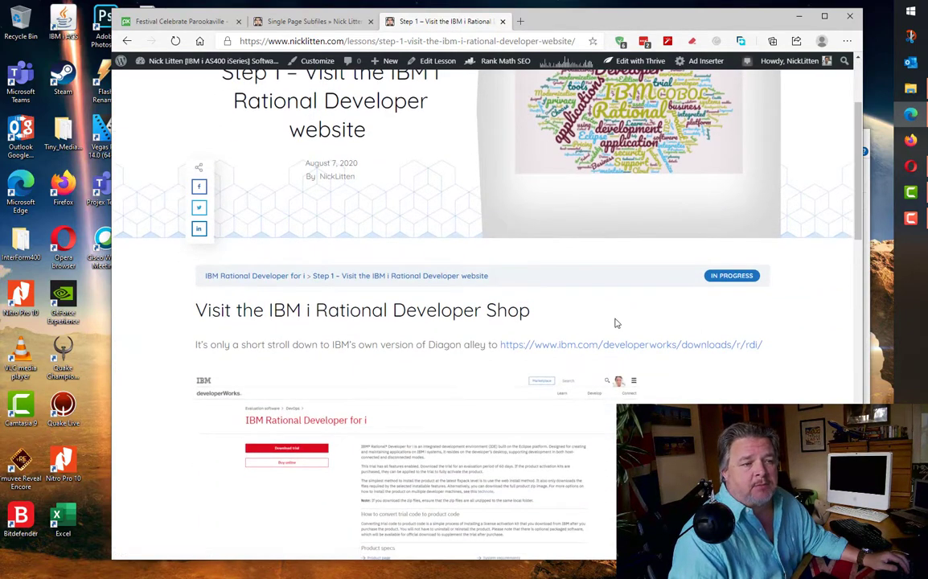
{"action": "scroll", "coordinate": [615, 323], "scroll_direction": "down", "scroll_amount": 3}
{"action": "scroll", "coordinate": [615, 322], "scroll_direction": "up", "scroll_amount": 3}
{"action": "left_click", "coordinate": [674, 347]}
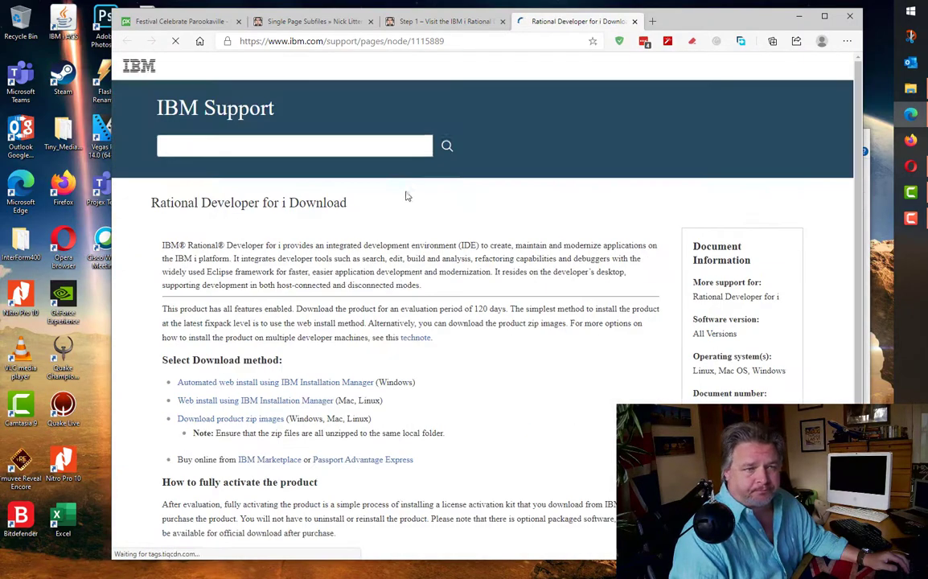
{"action": "scroll", "coordinate": [460, 361], "scroll_direction": "down", "scroll_amount": 3}
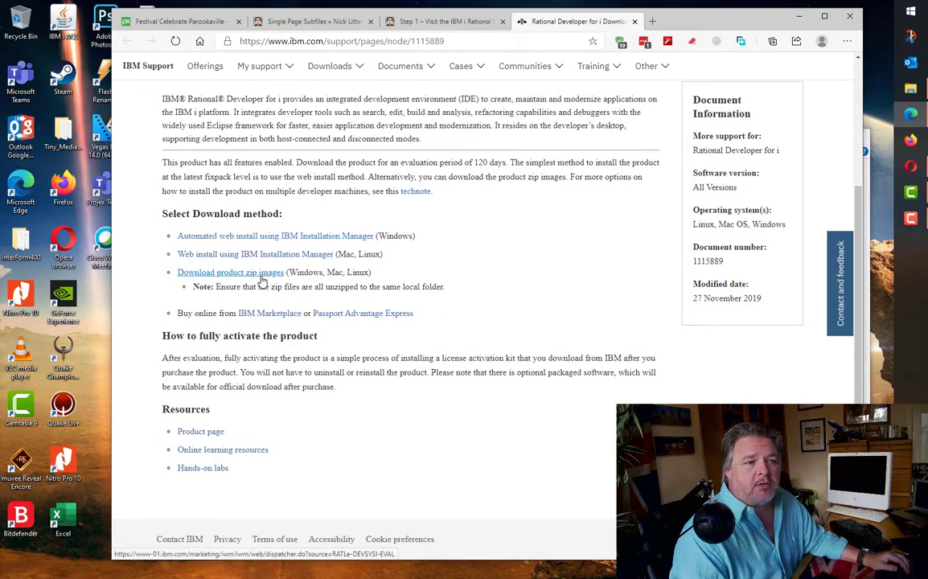
{"action": "left_click", "coordinate": [313, 240]}
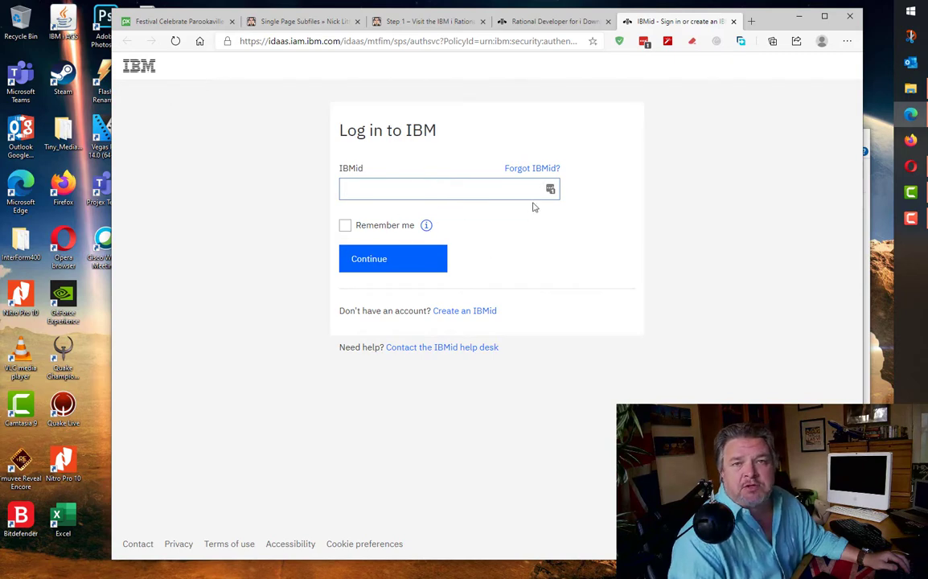
Step: Autofill the IBMid from LastPass, tick Remember me, and continue to the password step
{"action": "left_click", "coordinate": [479, 312]}
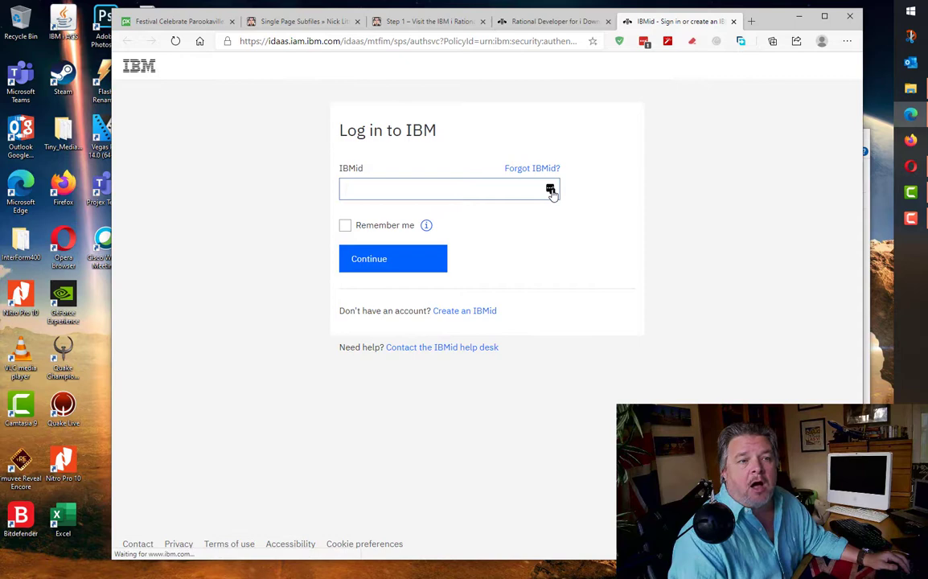
{"action": "left_click", "coordinate": [550, 190]}
{"action": "left_click", "coordinate": [468, 275]}
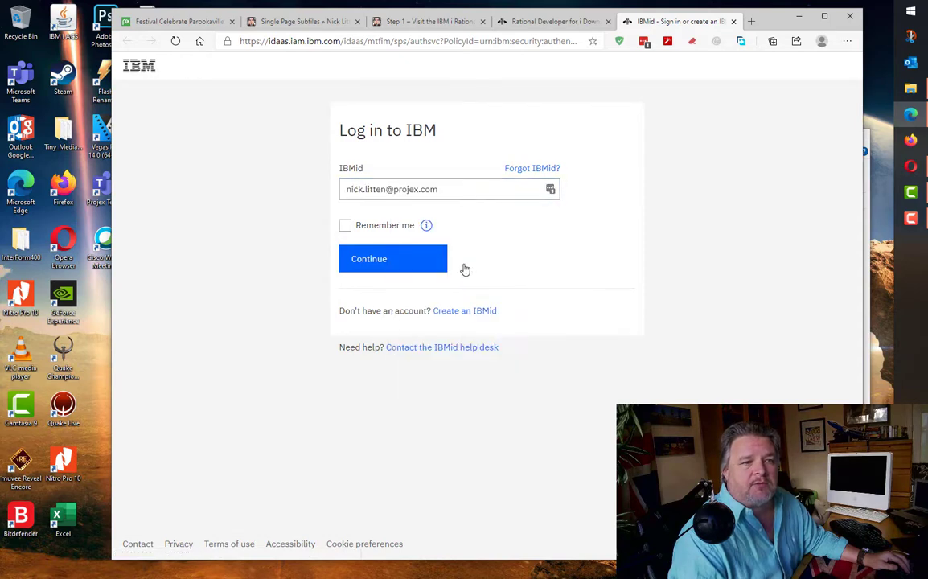
{"action": "left_click", "coordinate": [345, 226]}
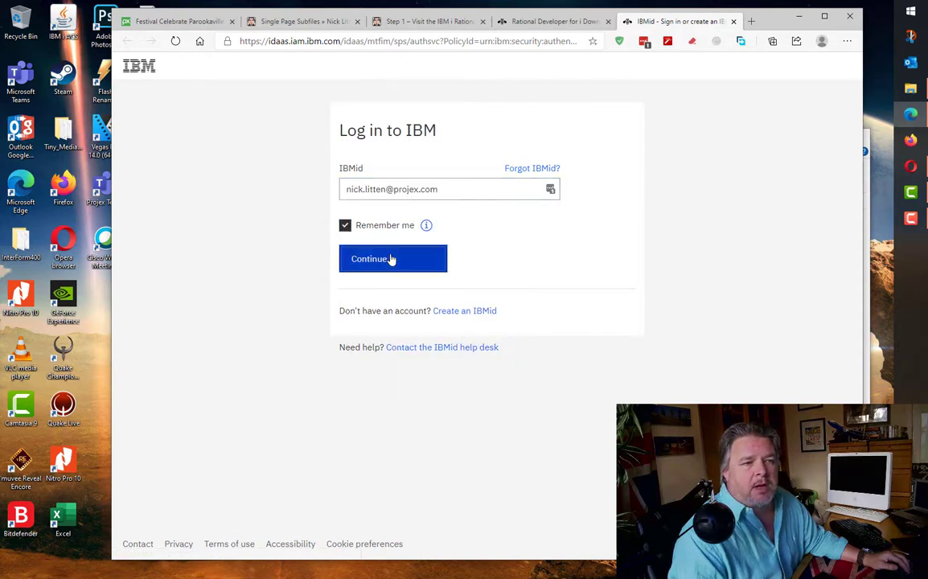
{"action": "left_click", "coordinate": [392, 262]}
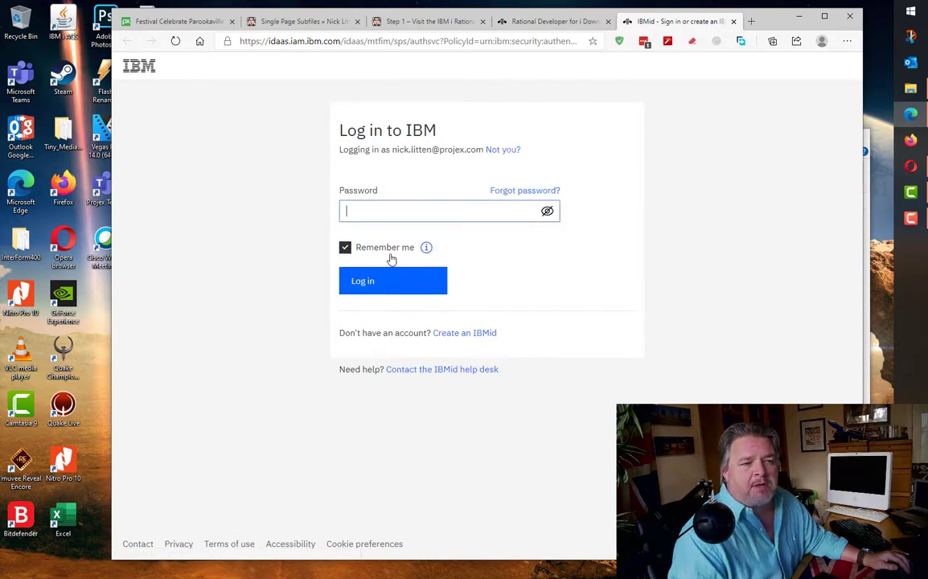
Step: Fill the saved password through the LastPass context menu and log in
{"action": "right_click", "coordinate": [419, 207]}
{"action": "mouse_move", "coordinate": [555, 478]}
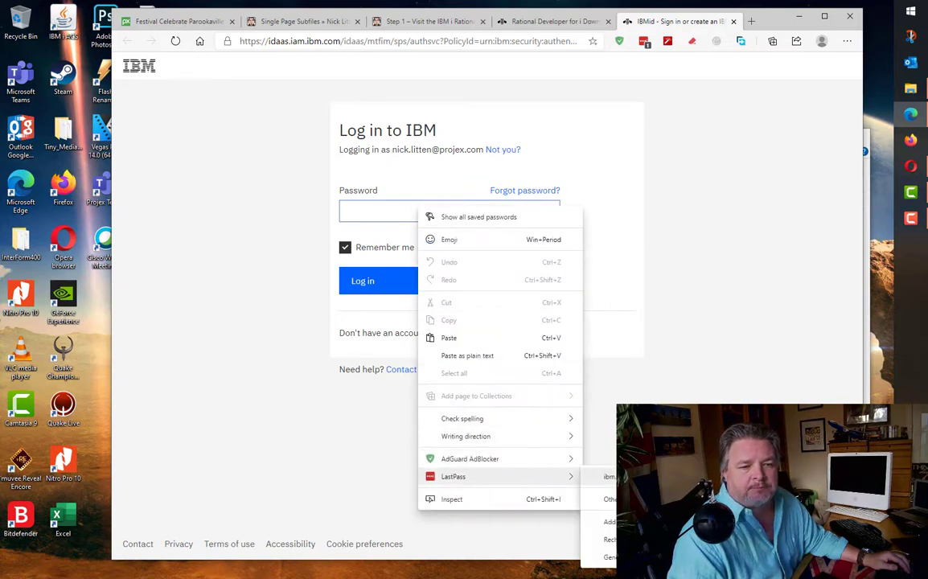
{"action": "left_click", "coordinate": [610, 477]}
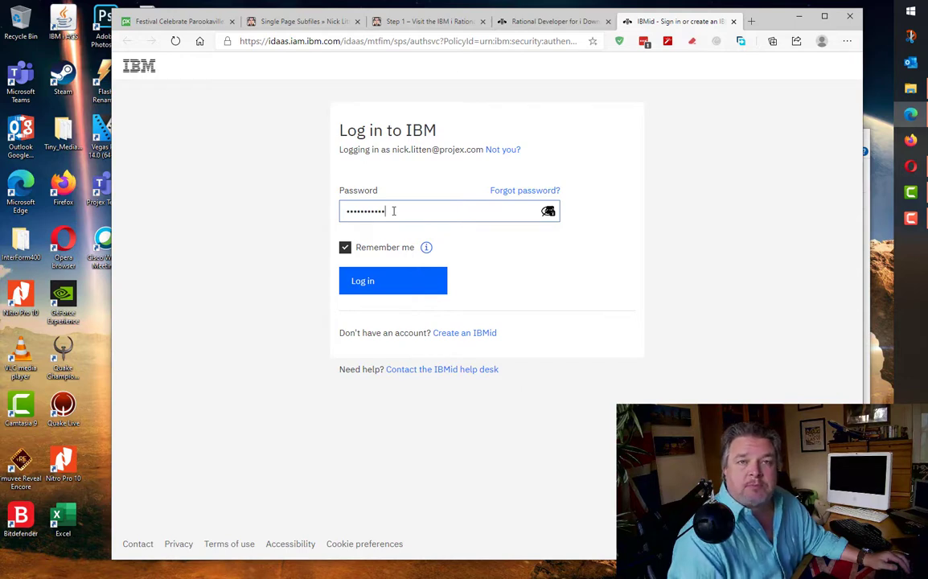
{"action": "left_click", "coordinate": [394, 277]}
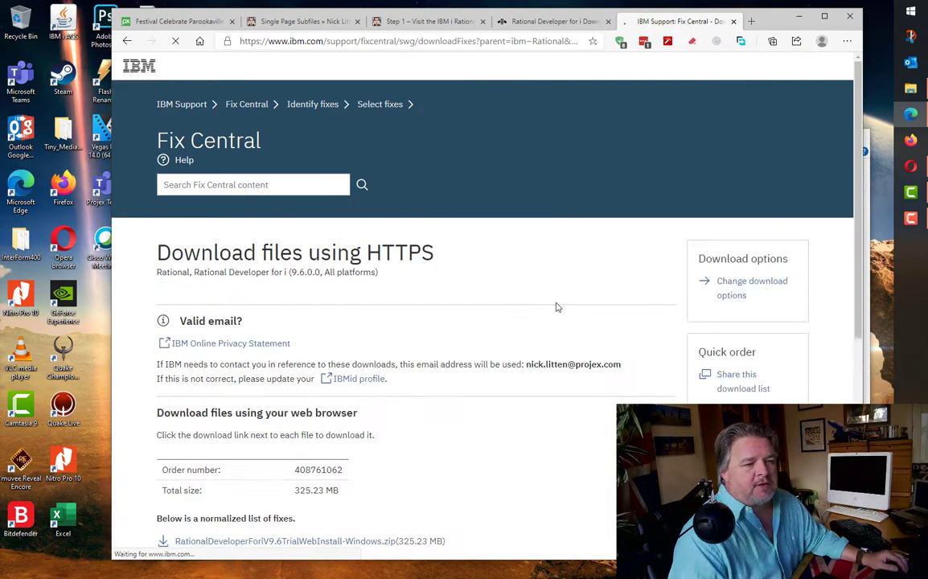
Step: Download RationalDeveloperForiV9.6TrialWebInstall-Windows.zip (325.23 MB) from the HTTPS download page
{"action": "scroll", "coordinate": [555, 298], "scroll_direction": "down", "scroll_amount": 5}
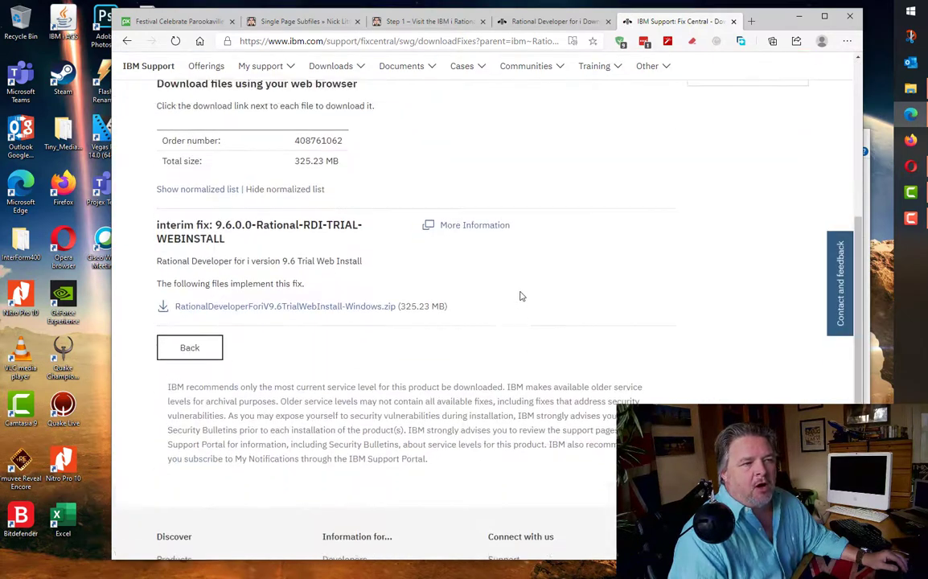
{"action": "scroll", "coordinate": [520, 297], "scroll_direction": "up", "scroll_amount": 1}
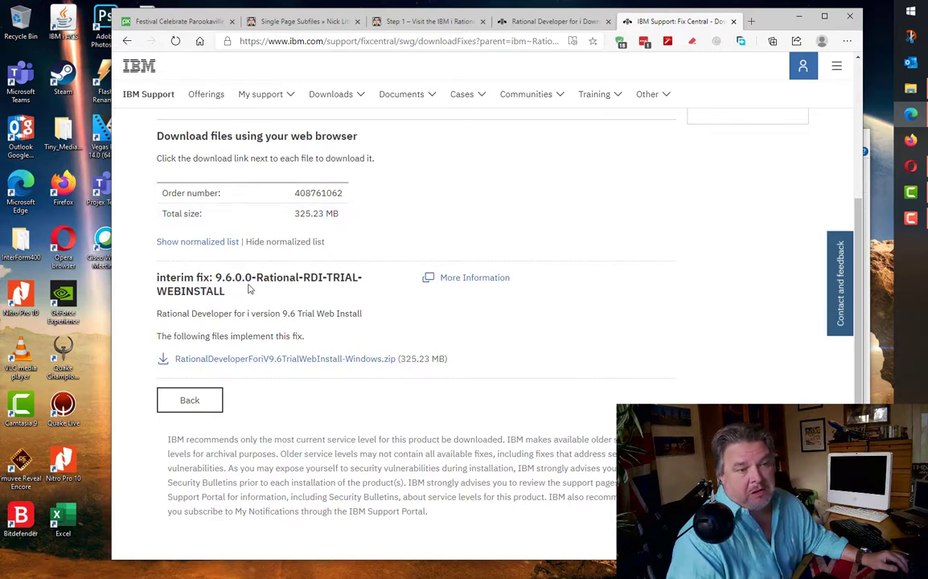
{"action": "left_click", "coordinate": [306, 358]}
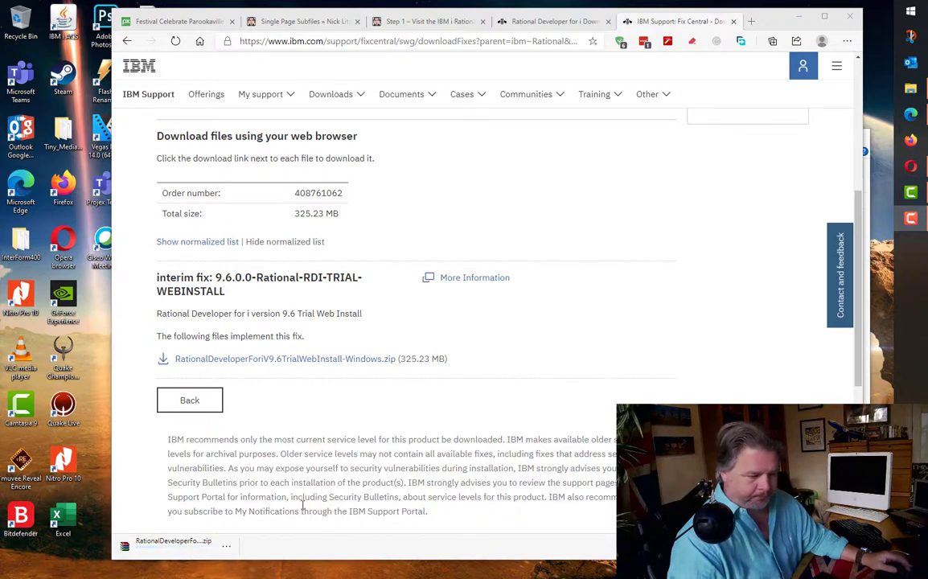
Step: Extract the RDi 9.6 trial zip into Downloads with WinRAR, then close WinRAR and open File Explorer
{"action": "left_click", "coordinate": [151, 551]}
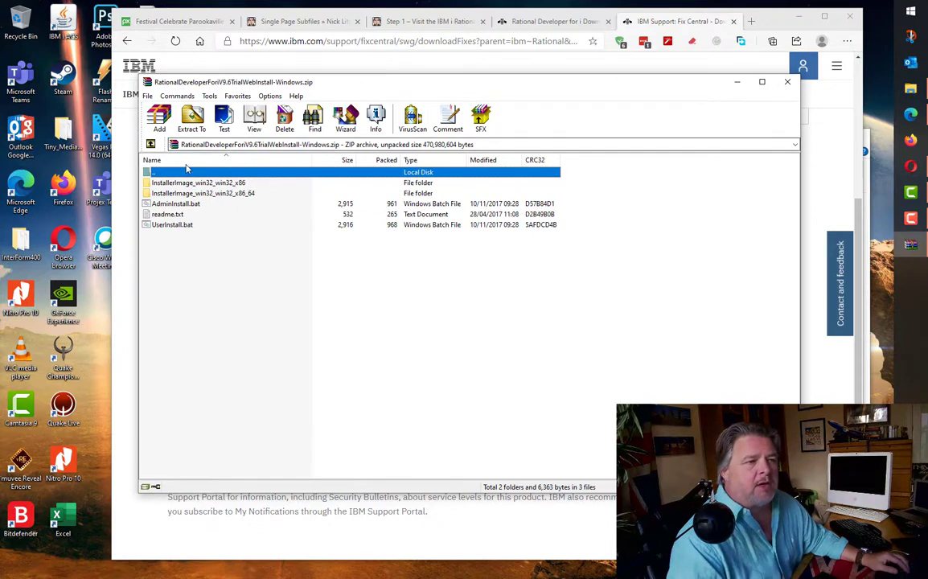
{"action": "left_click", "coordinate": [193, 119]}
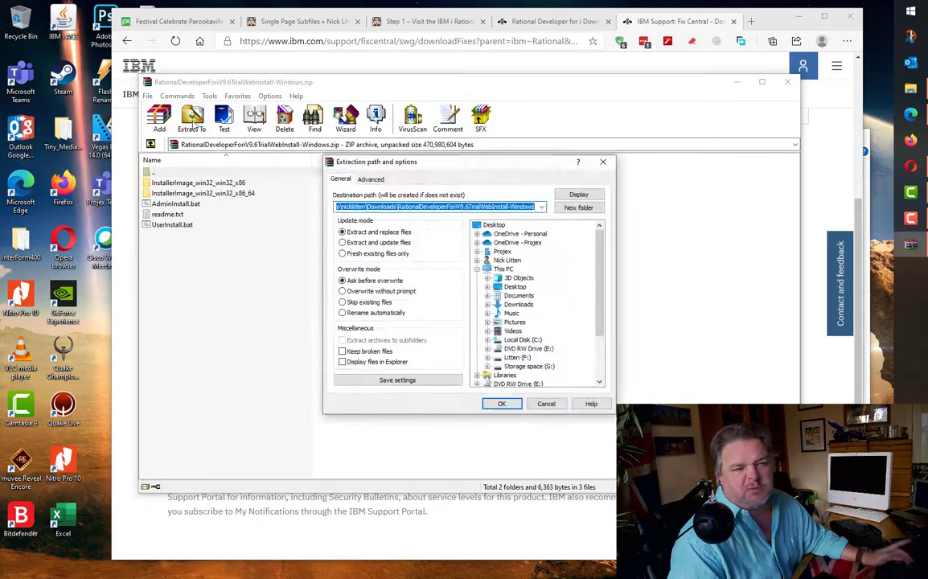
{"action": "left_click", "coordinate": [519, 304]}
{"action": "left_click", "coordinate": [502, 404]}
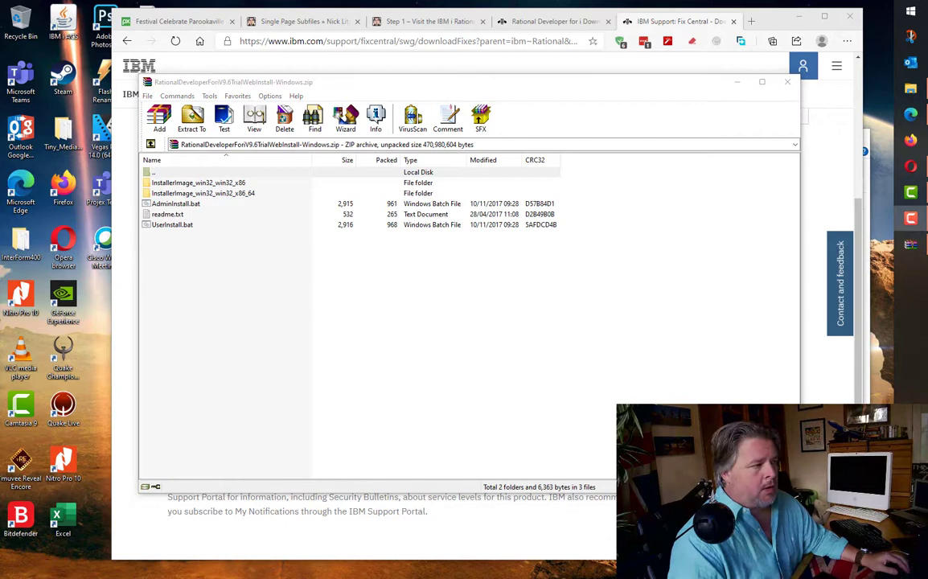
{"action": "left_click", "coordinate": [787, 83]}
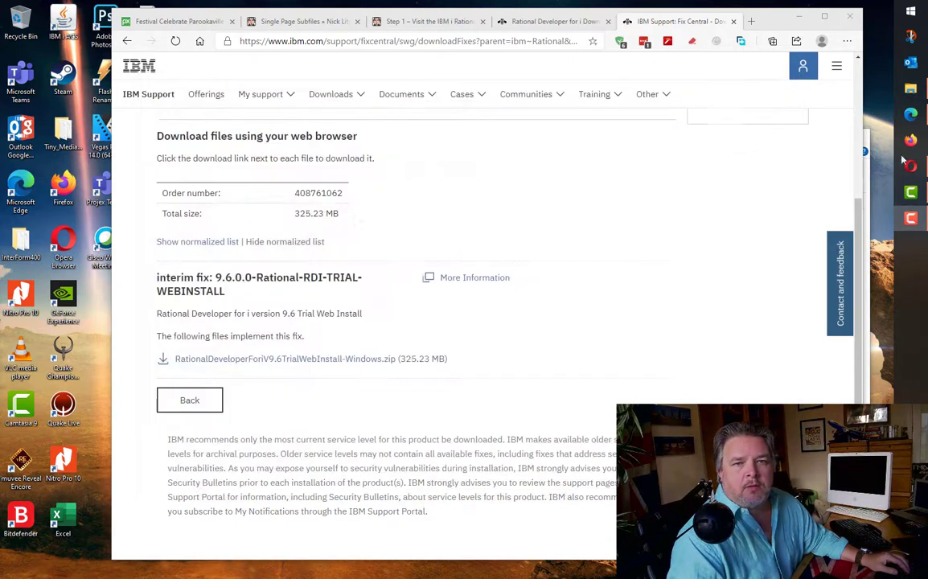
{"action": "key", "text": "super+e"}
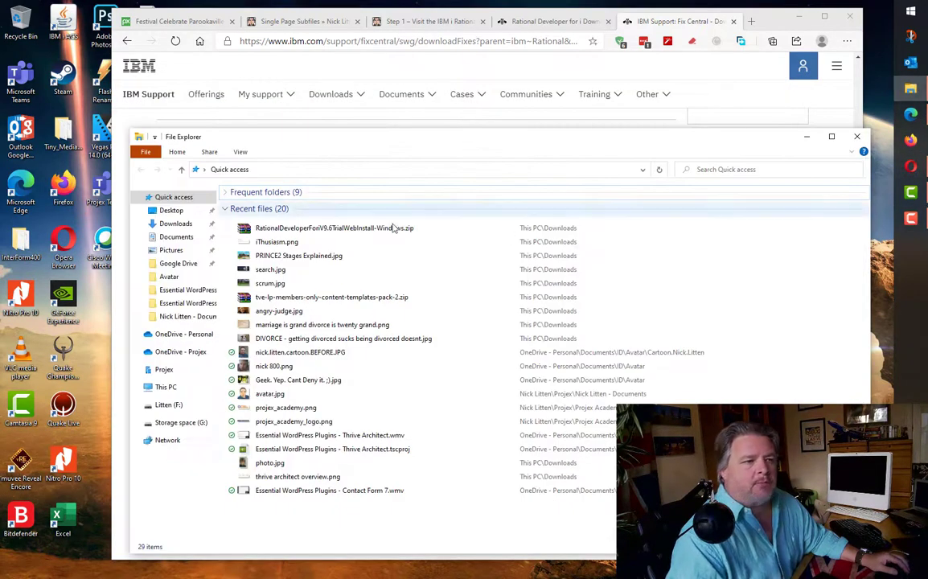
Step: Go to Downloads > InstallerImage_win32_x86_64 and bring up the context menu for install.exe
{"action": "left_click", "coordinate": [177, 223]}
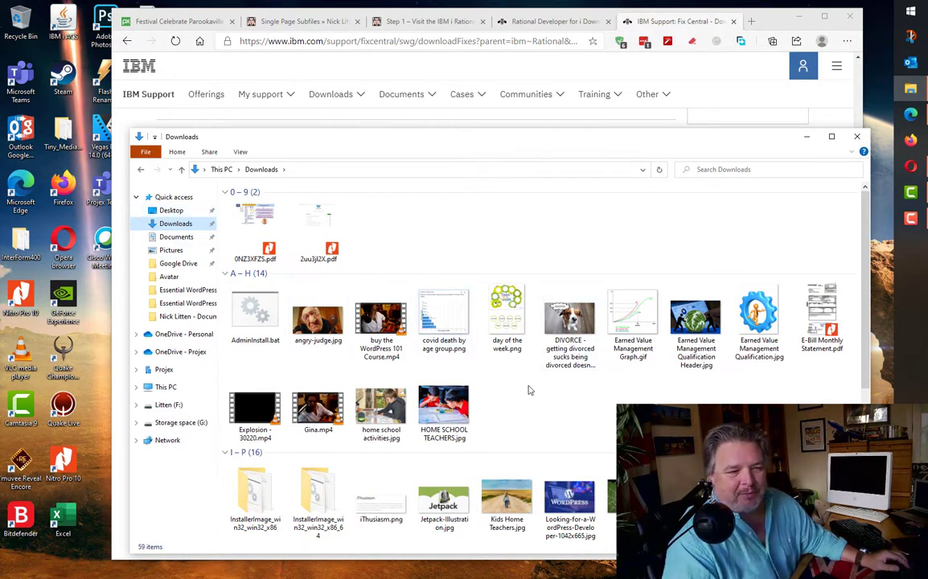
{"action": "scroll", "coordinate": [489, 354], "scroll_direction": "down", "scroll_amount": 5}
{"action": "scroll", "coordinate": [553, 412], "scroll_direction": "up", "scroll_amount": 10}
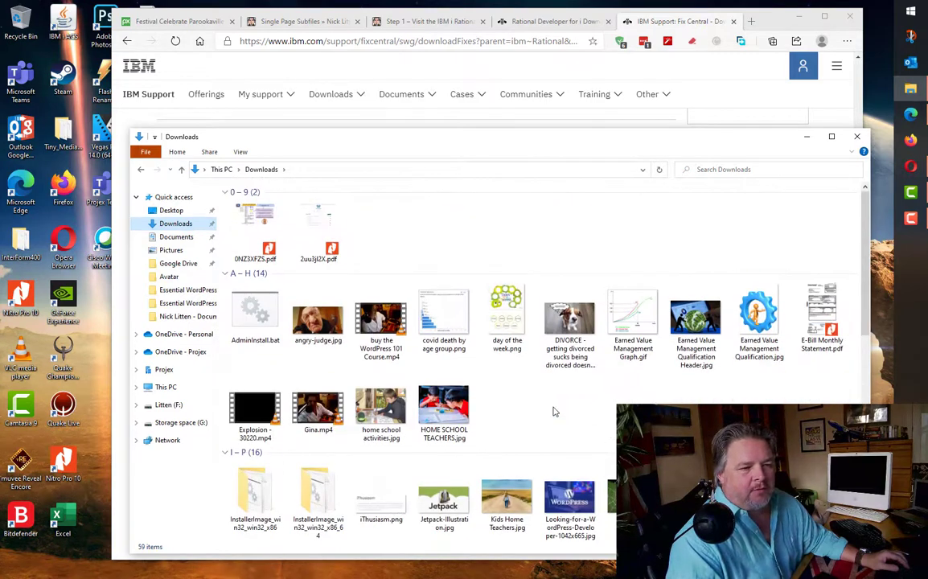
{"action": "scroll", "coordinate": [555, 413], "scroll_direction": "down", "scroll_amount": 1}
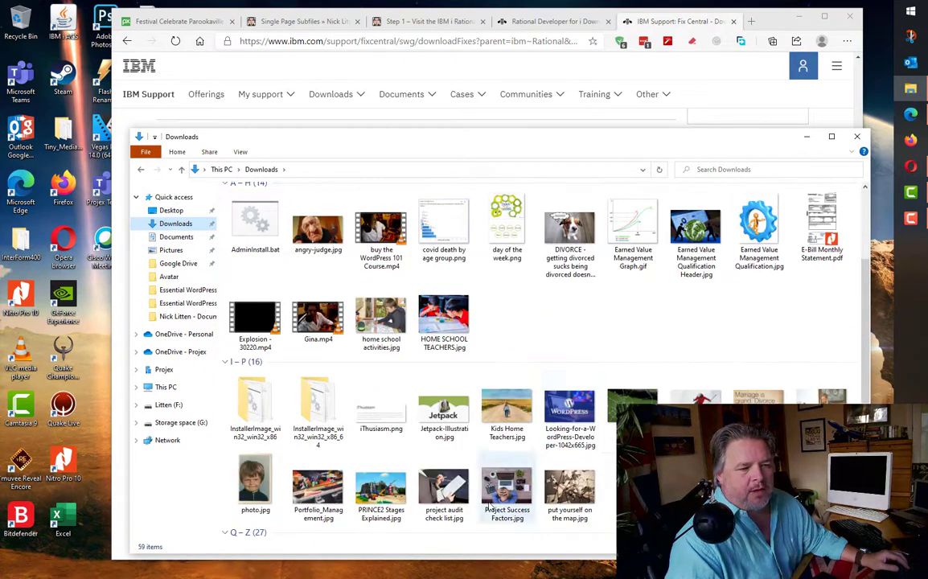
{"action": "double_click", "coordinate": [317, 414]}
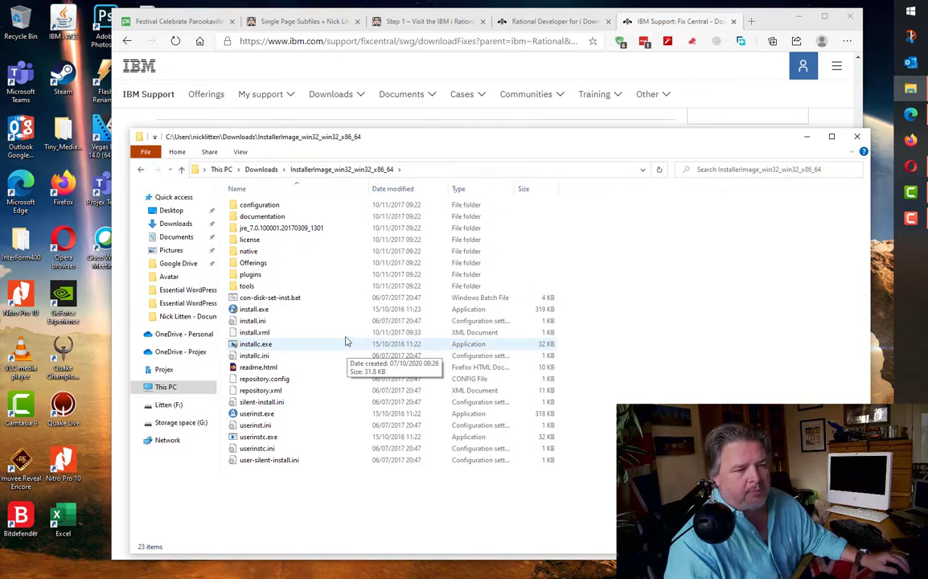
{"action": "left_click", "coordinate": [255, 309]}
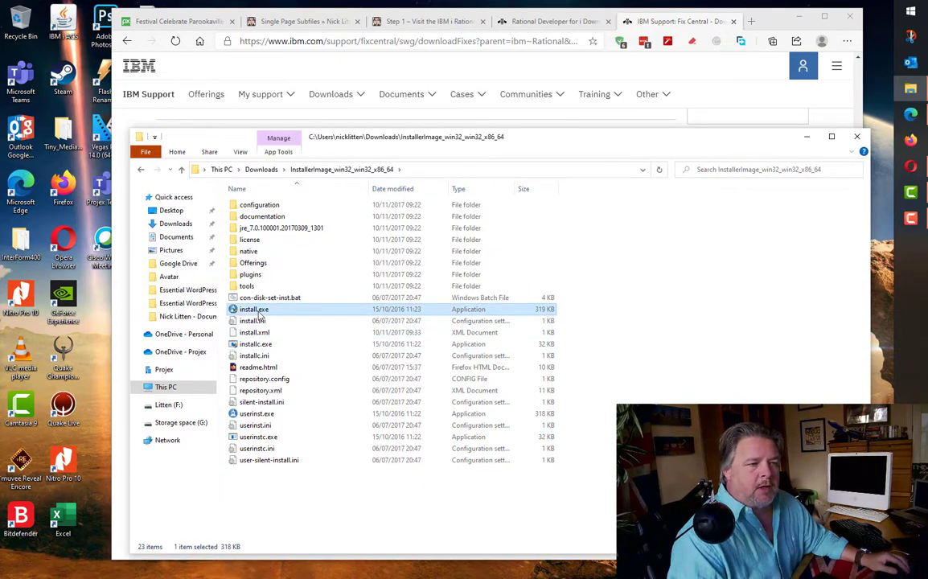
{"action": "right_click", "coordinate": [258, 313]}
Step: Run install.exe as administrator, approve the UAC prompt, and return to the Fix Central page
{"action": "left_click", "coordinate": [299, 332]}
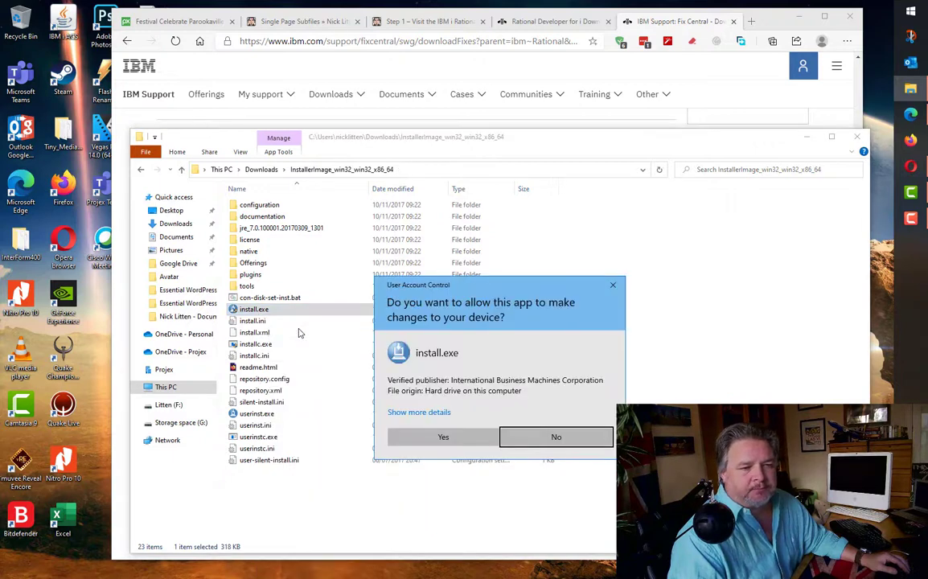
{"action": "left_click", "coordinate": [442, 437]}
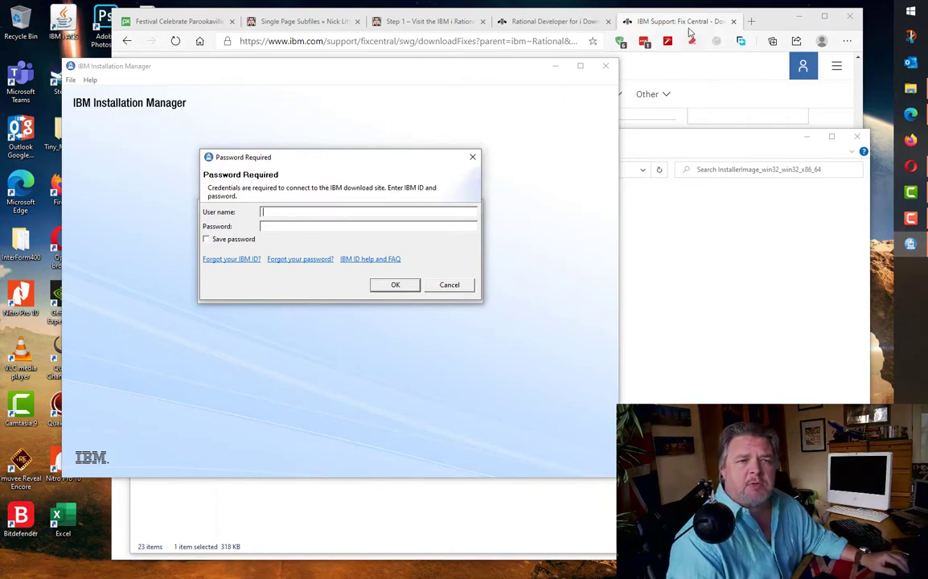
{"action": "key", "text": "alt+Tab"}
{"action": "scroll", "coordinate": [451, 265], "scroll_direction": "up", "scroll_amount": 4}
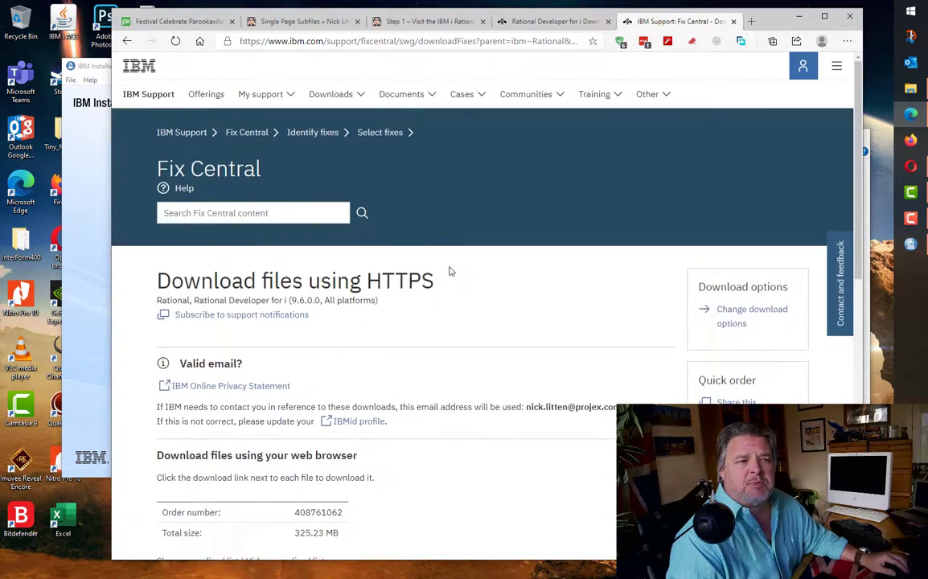
Step: Copy the ibm.com username from LastPass and paste it into the installer's User name field
{"action": "left_click", "coordinate": [644, 41]}
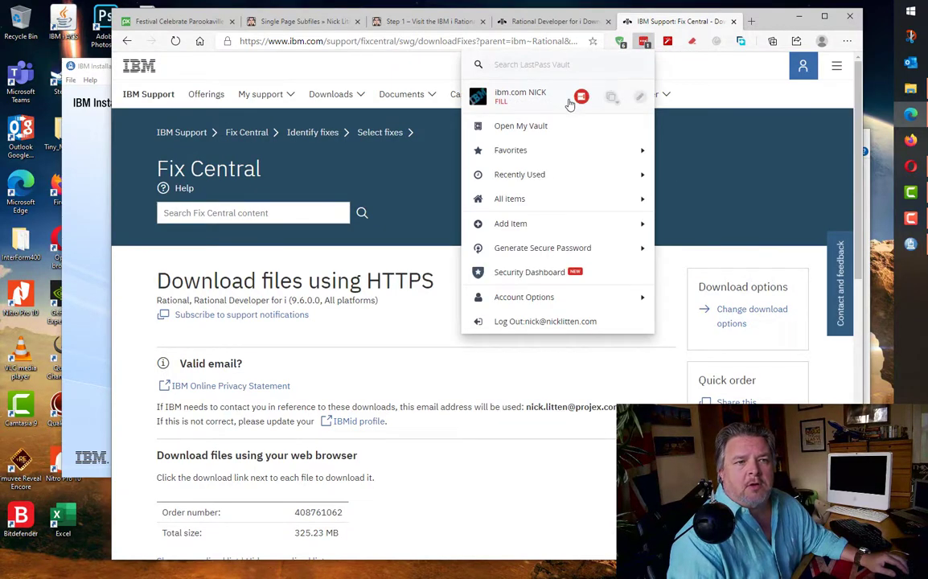
{"action": "left_click", "coordinate": [613, 97]}
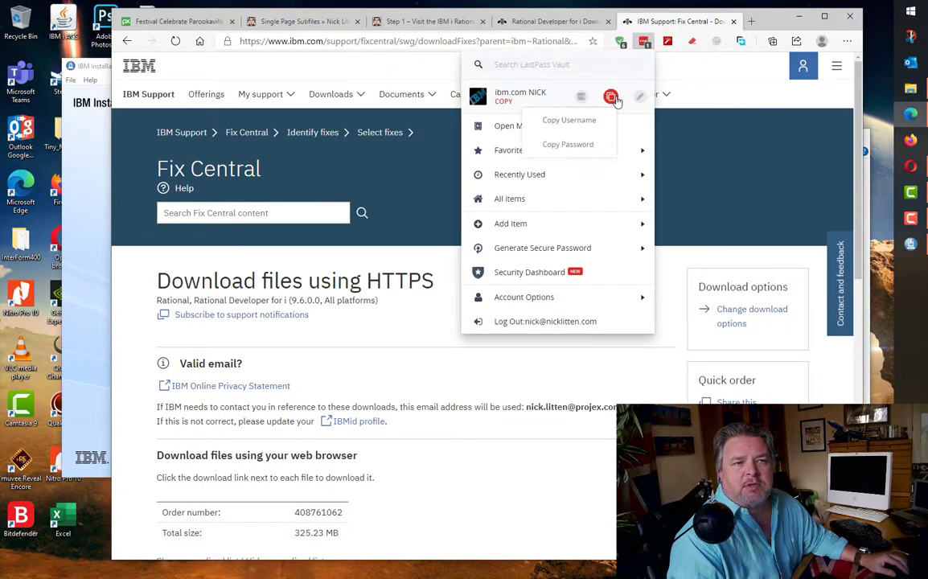
{"action": "left_click", "coordinate": [578, 121]}
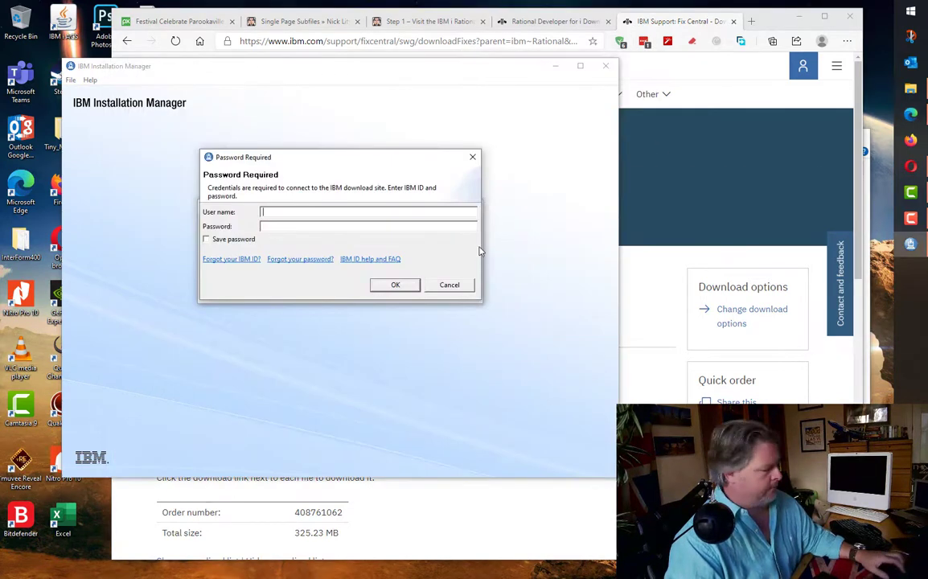
{"action": "key", "text": "ctrl+v"}
{"action": "left_click", "coordinate": [318, 226]}
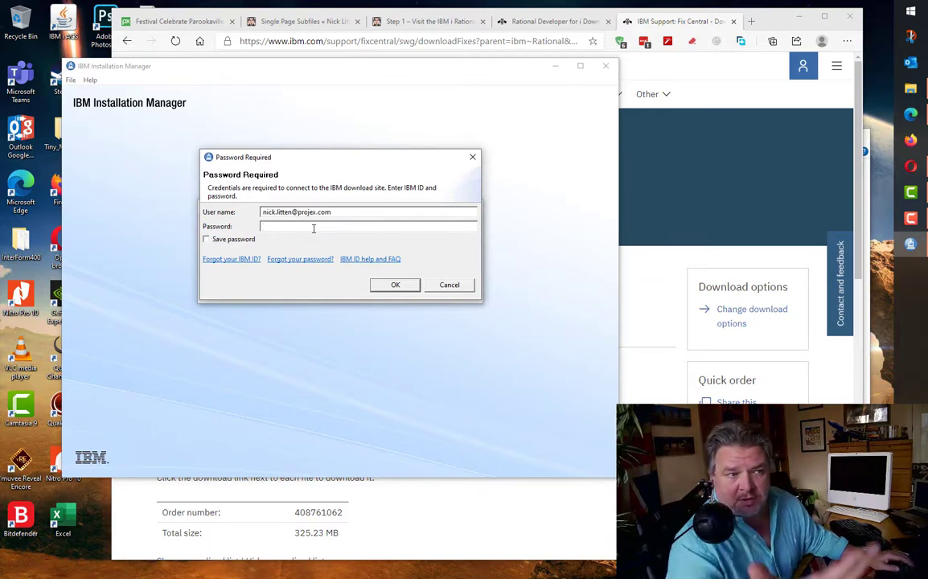
Step: Copy the ibm.com password from LastPass, entering the master password at the reprompt
{"action": "key", "text": "alt+Tab"}
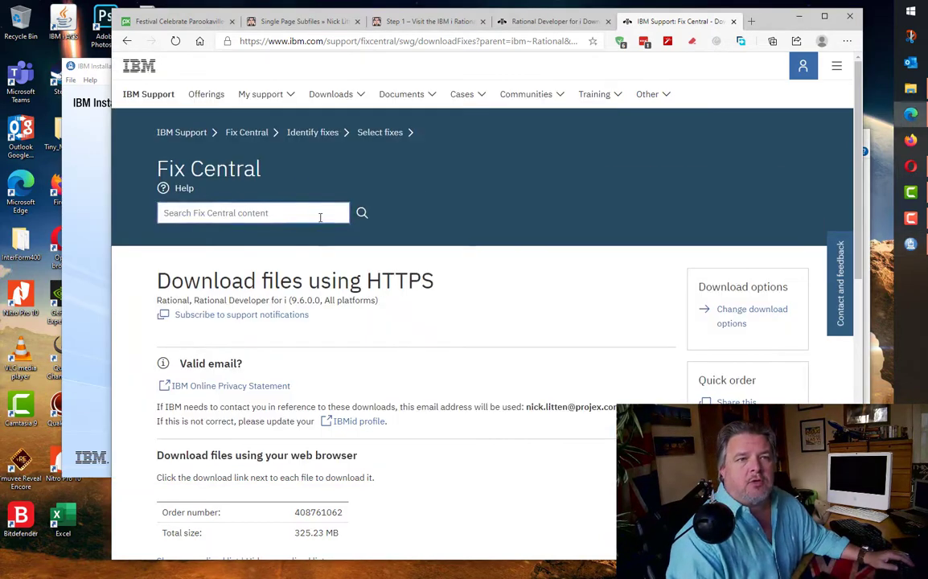
{"action": "left_click", "coordinate": [643, 42]}
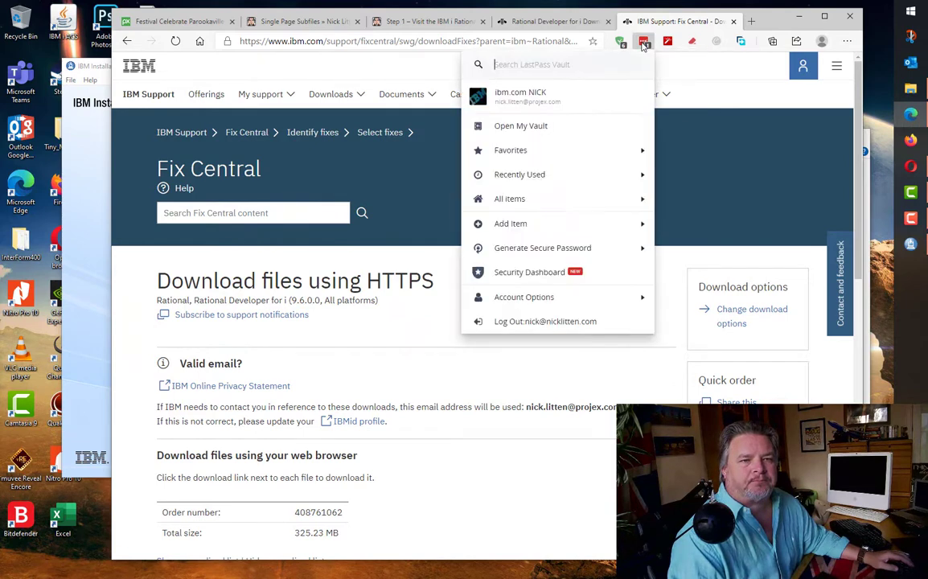
{"action": "left_click", "coordinate": [611, 96]}
{"action": "left_click", "coordinate": [573, 153]}
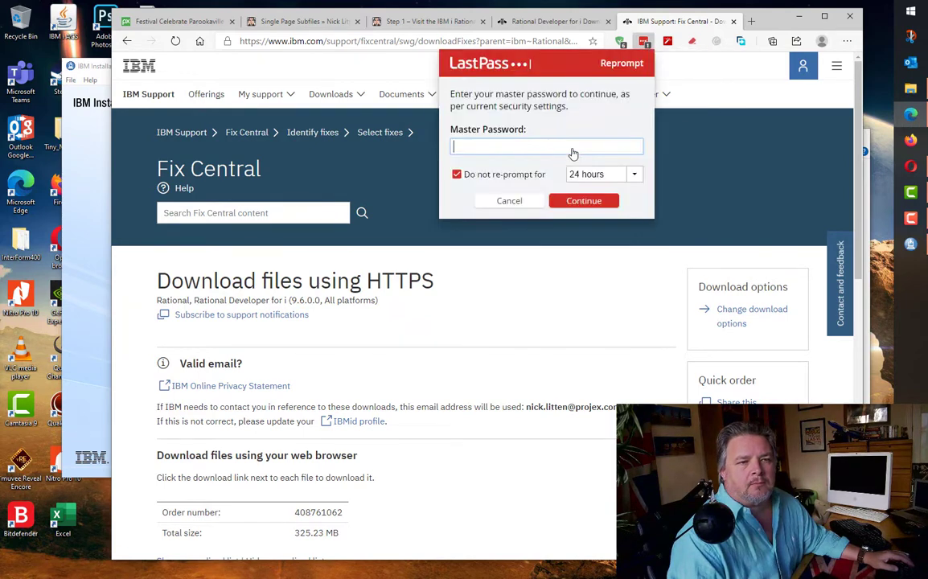
{"action": "type", "text": "****************"}
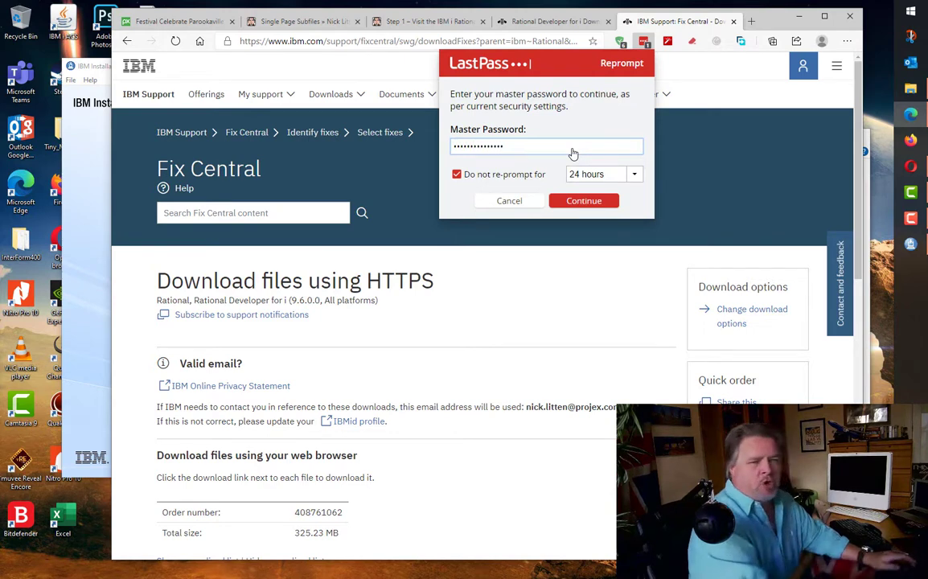
{"action": "key", "text": "Return"}
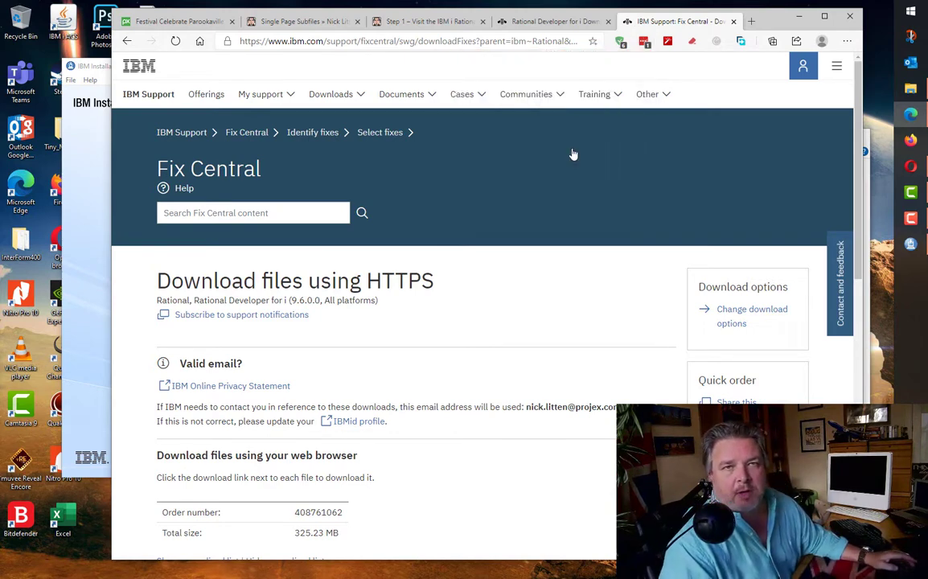
Step: Paste the IBM ID password into Installation Manager, tick Save password, and submit with OK
{"action": "key", "text": "alt+Tab"}
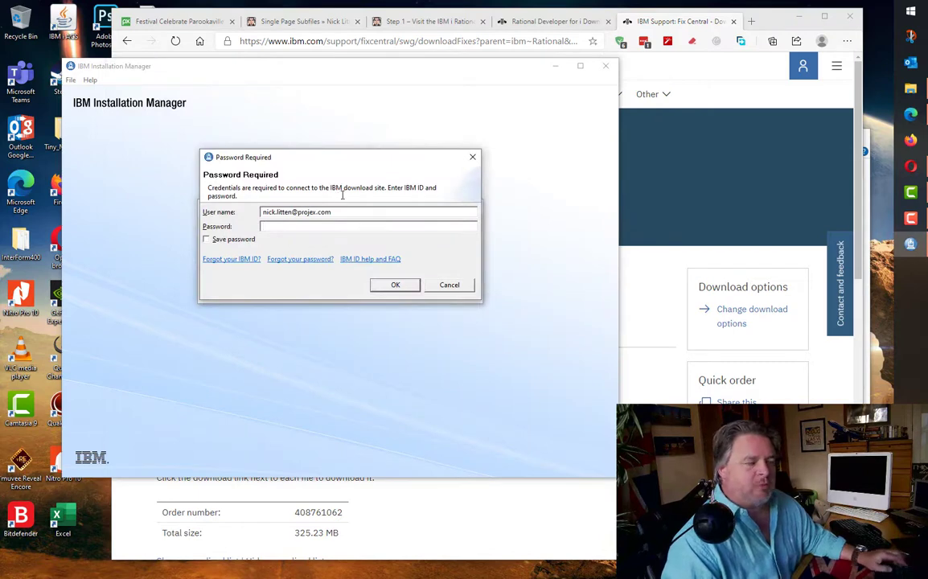
{"action": "key", "text": "ctrl+v"}
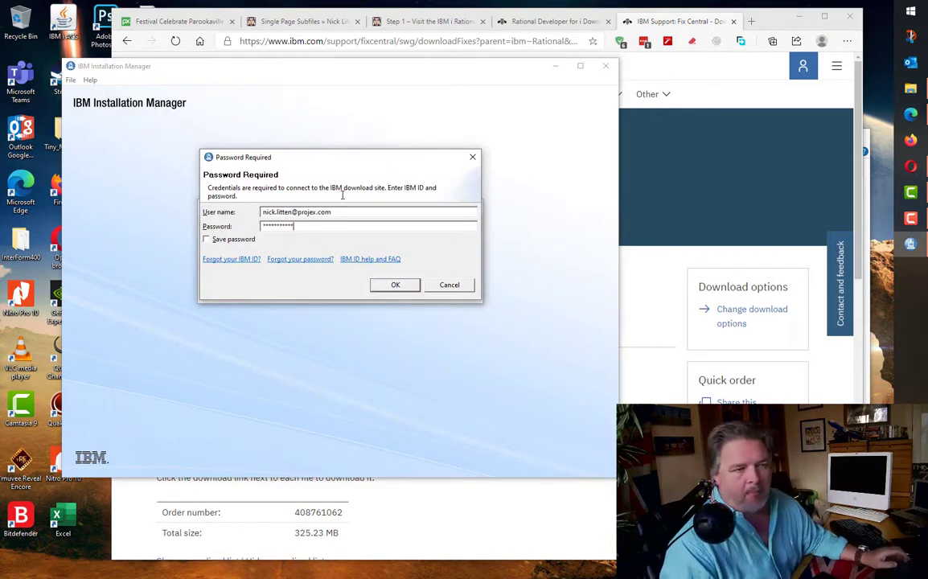
{"action": "left_click", "coordinate": [206, 240]}
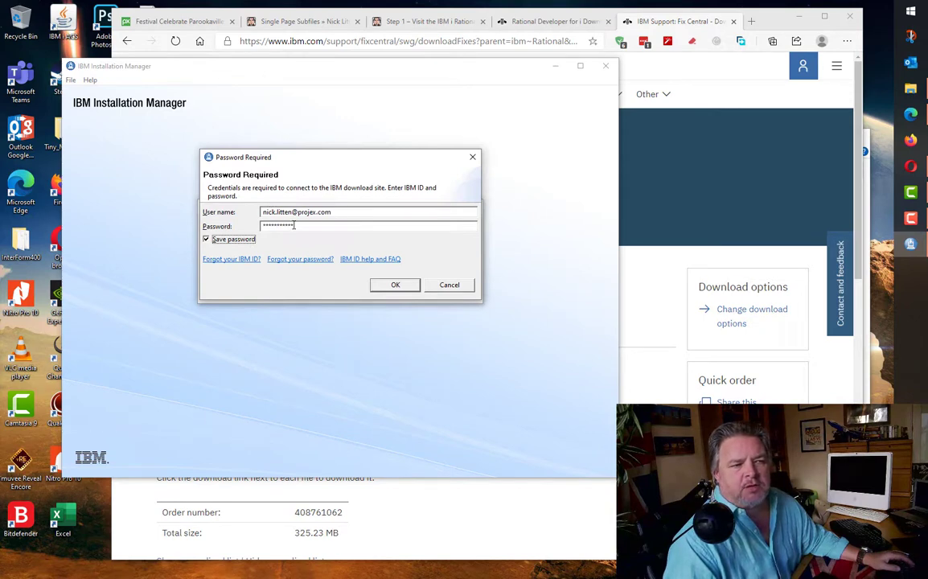
{"action": "left_click", "coordinate": [397, 286]}
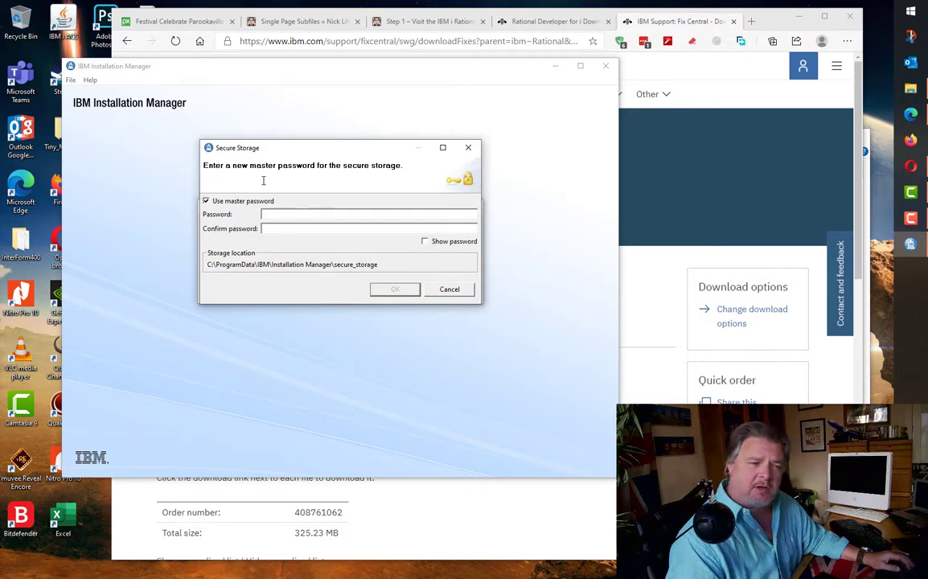
Step: Uncheck Use master password for secure storage and confirm with OK
{"action": "left_click", "coordinate": [207, 202]}
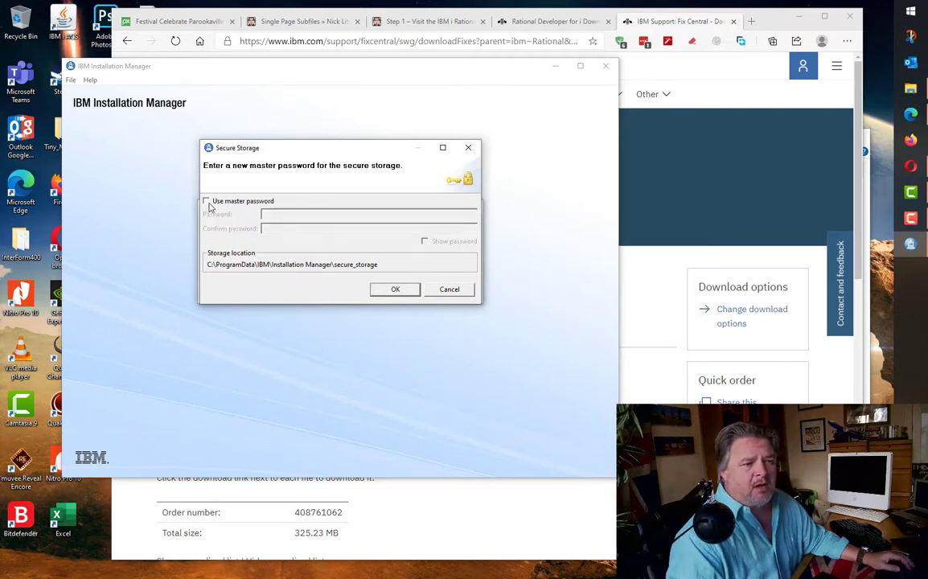
{"action": "left_click", "coordinate": [395, 291]}
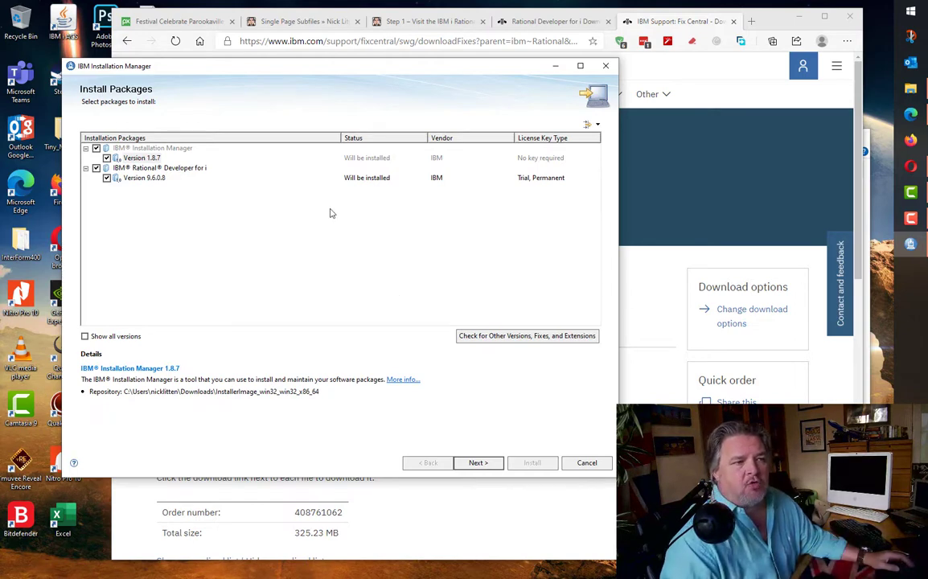
Step: Check the Installation Manager 1.8.7 entry and proceed with Next to the Fixes page
{"action": "left_click", "coordinate": [148, 158]}
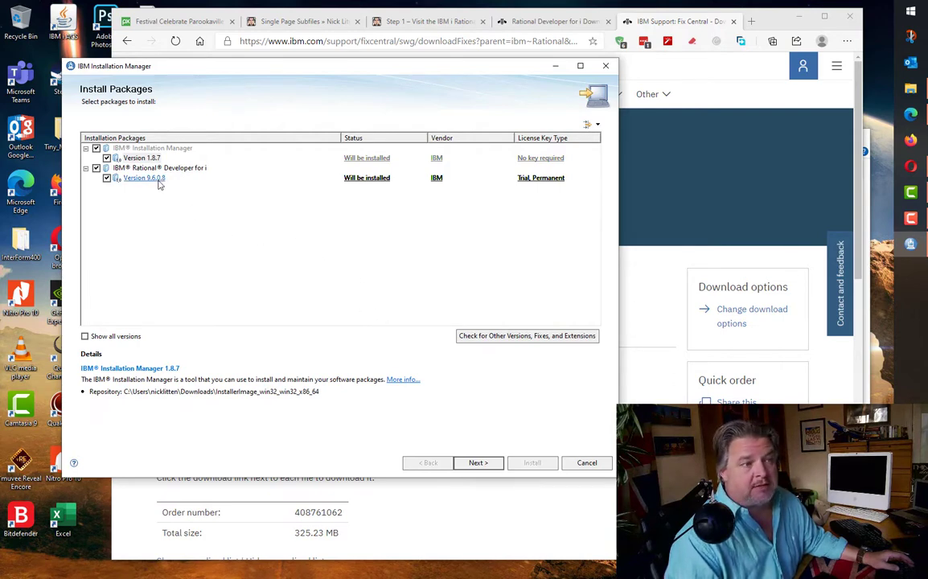
{"action": "left_click", "coordinate": [480, 464]}
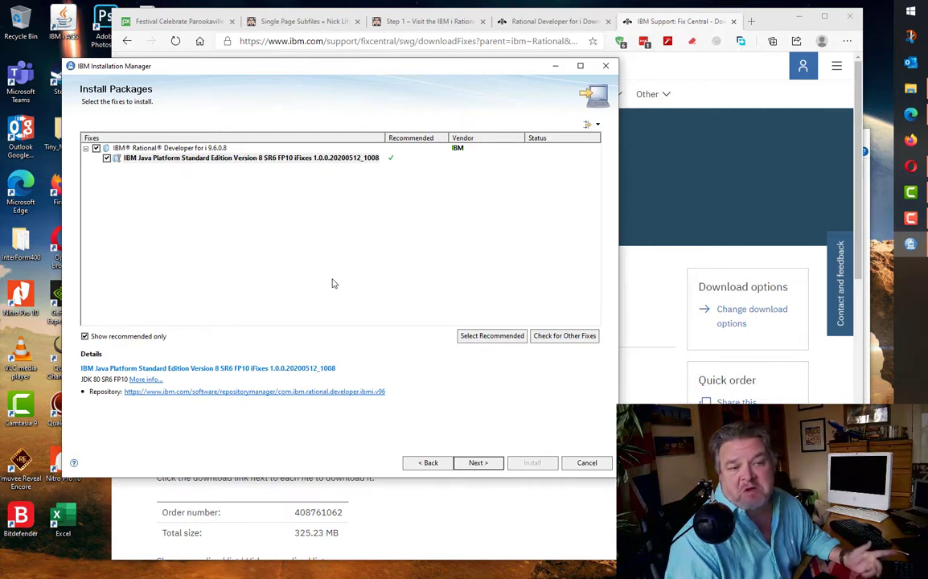
Step: Keep the recommended Java fix selected and continue to the prerequisite validation results
{"action": "left_click", "coordinate": [478, 465]}
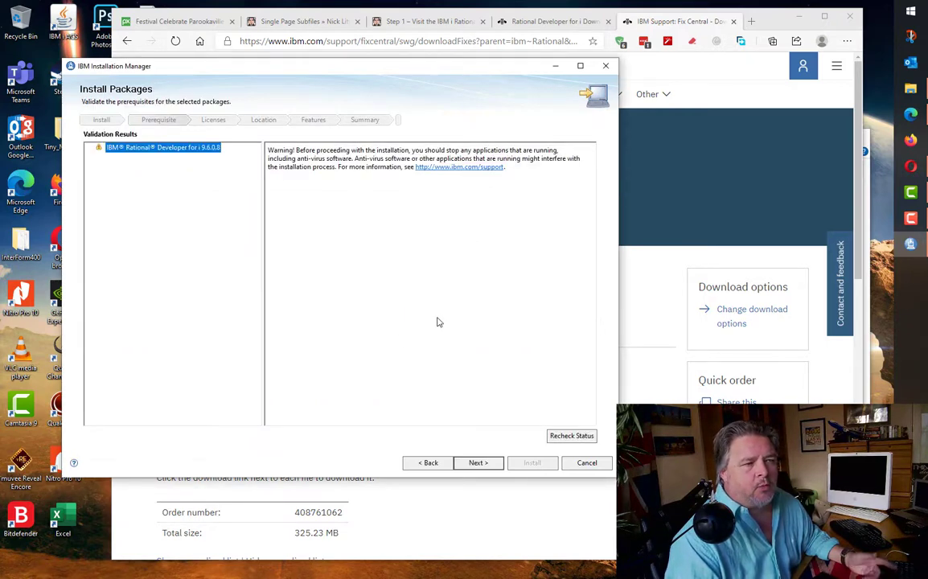
Step: Accept the license agreements after reviewing the RDi and Non-IBM license entries
{"action": "left_click", "coordinate": [479, 463]}
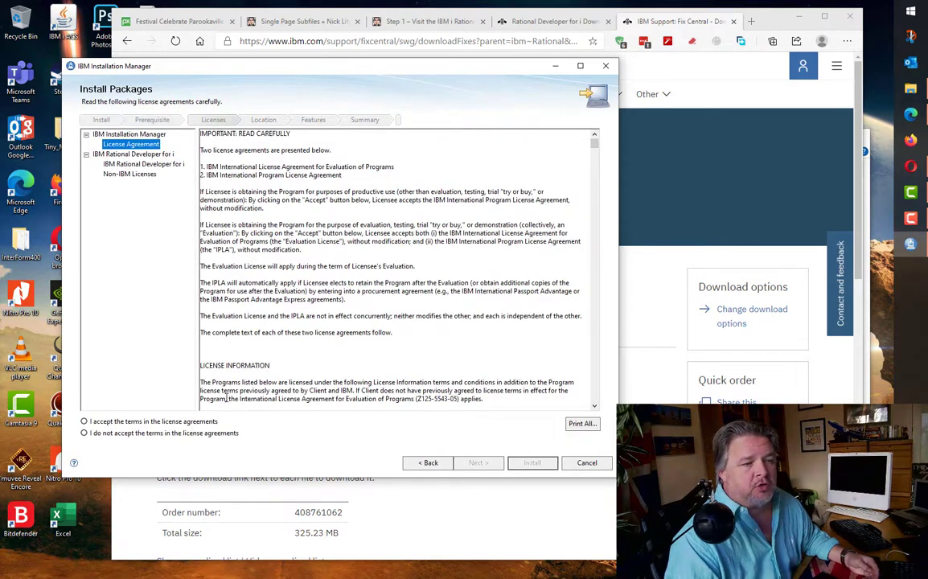
{"action": "left_click", "coordinate": [138, 427]}
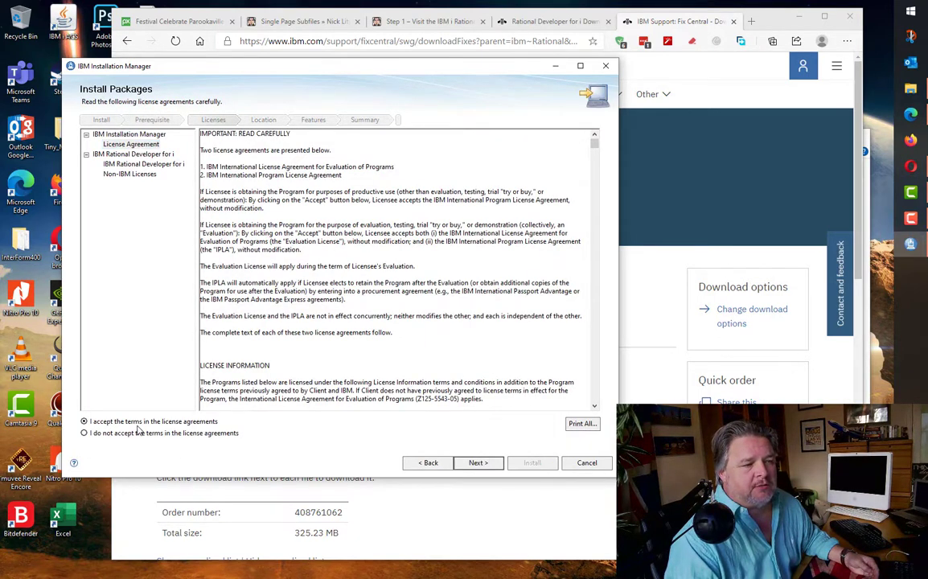
{"action": "left_click", "coordinate": [144, 164]}
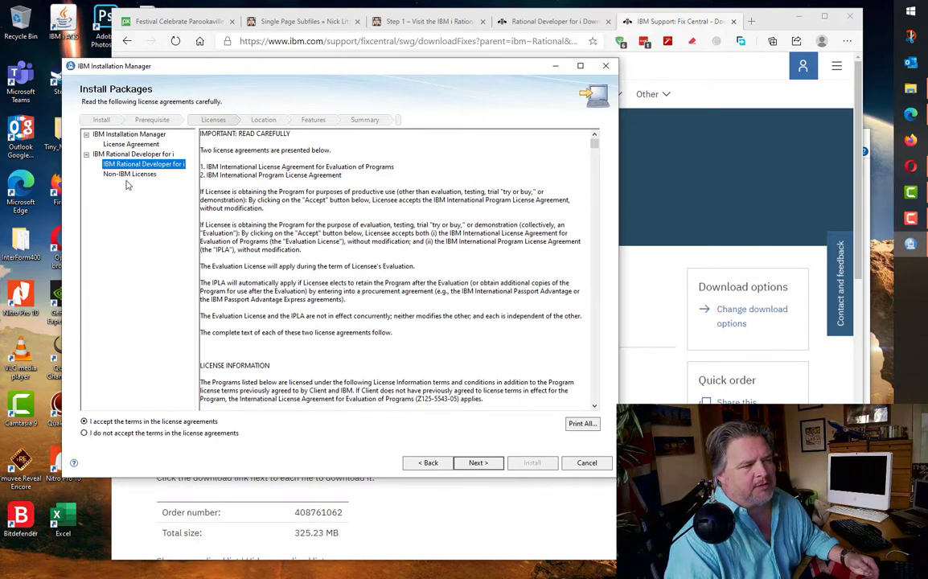
{"action": "left_click", "coordinate": [119, 173]}
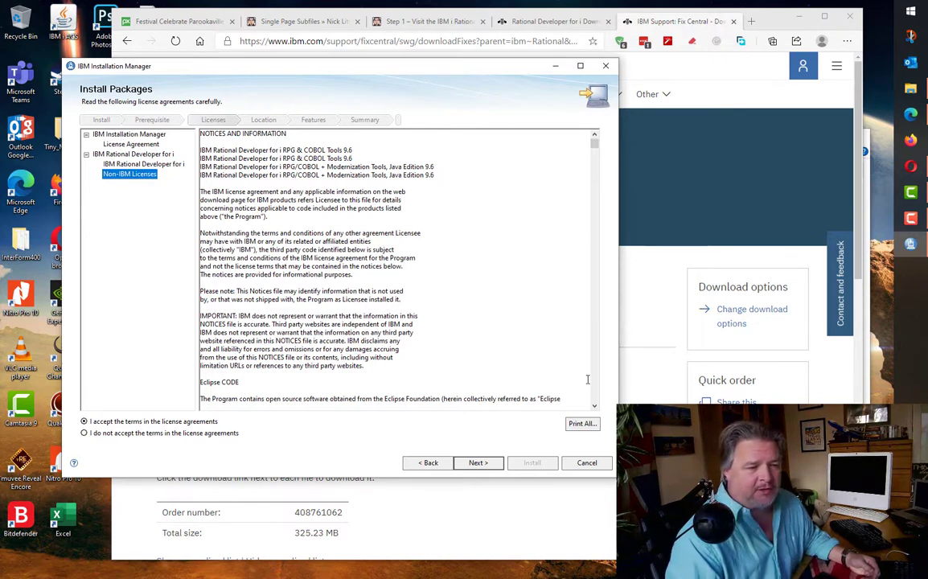
{"action": "left_click", "coordinate": [479, 463]}
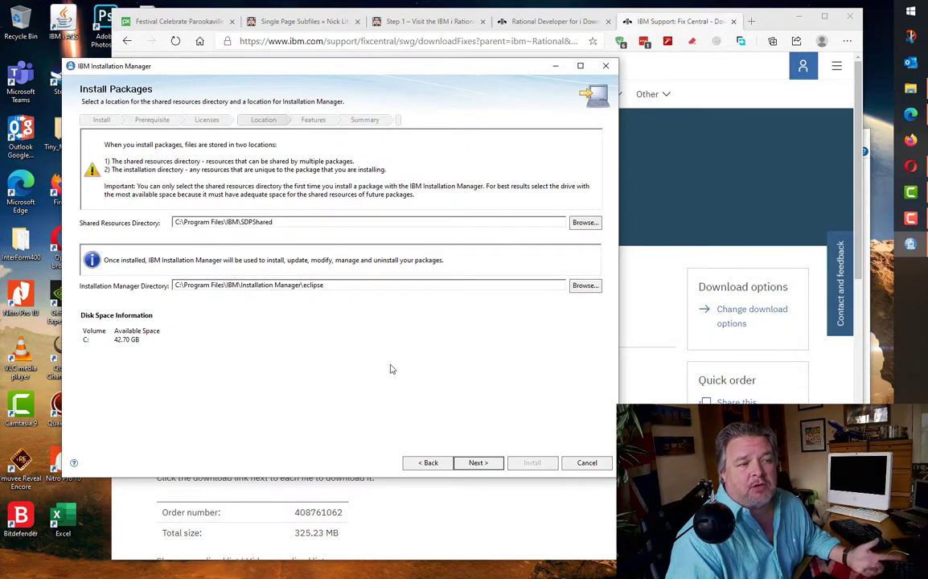
Step: Keep the default shared directory and the new 64-bit package group at C:\Program Files\IBM\SDP
{"action": "left_click", "coordinate": [478, 464]}
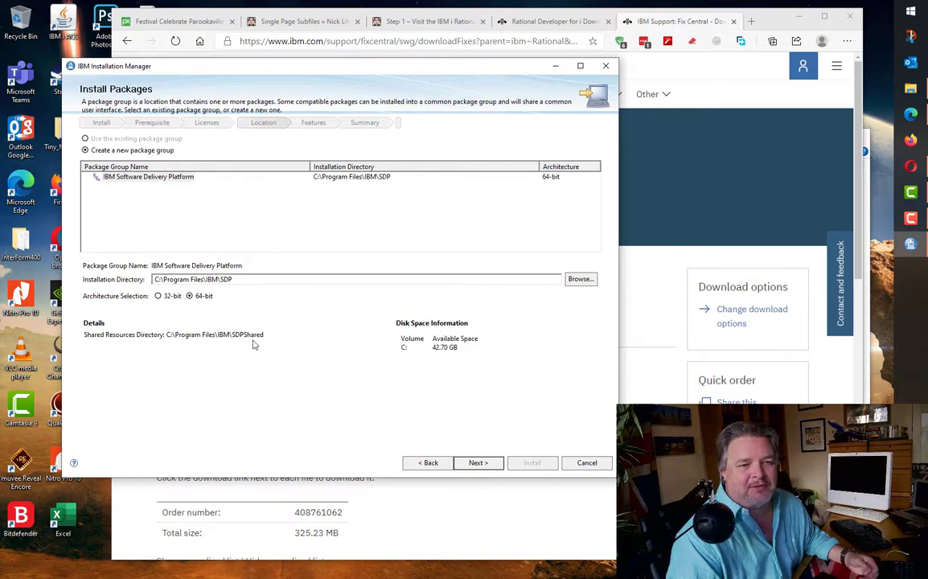
{"action": "left_click", "coordinate": [479, 463]}
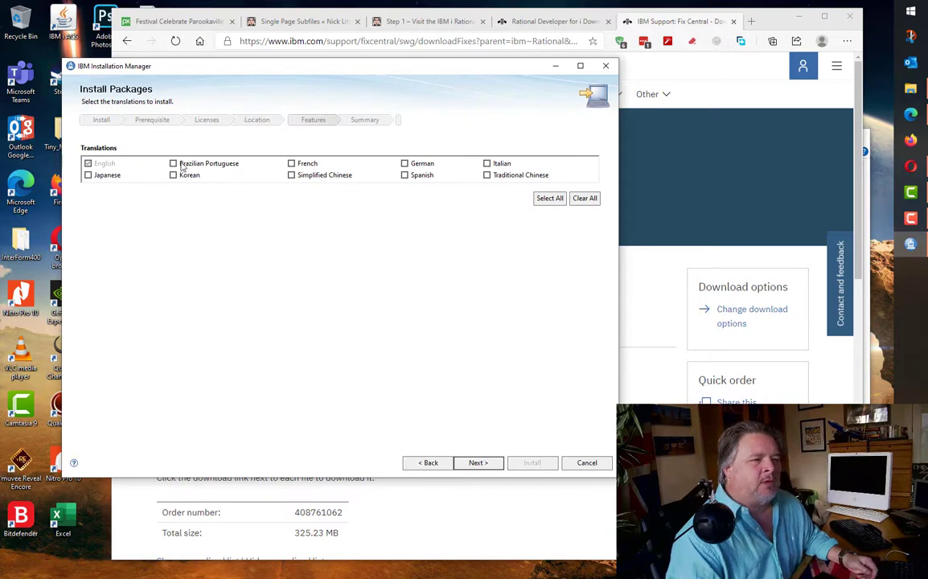
Step: Skip extra translations and install only RPG and COBOL Tools, leaving Modernization Tools unchecked
{"action": "left_click", "coordinate": [476, 465]}
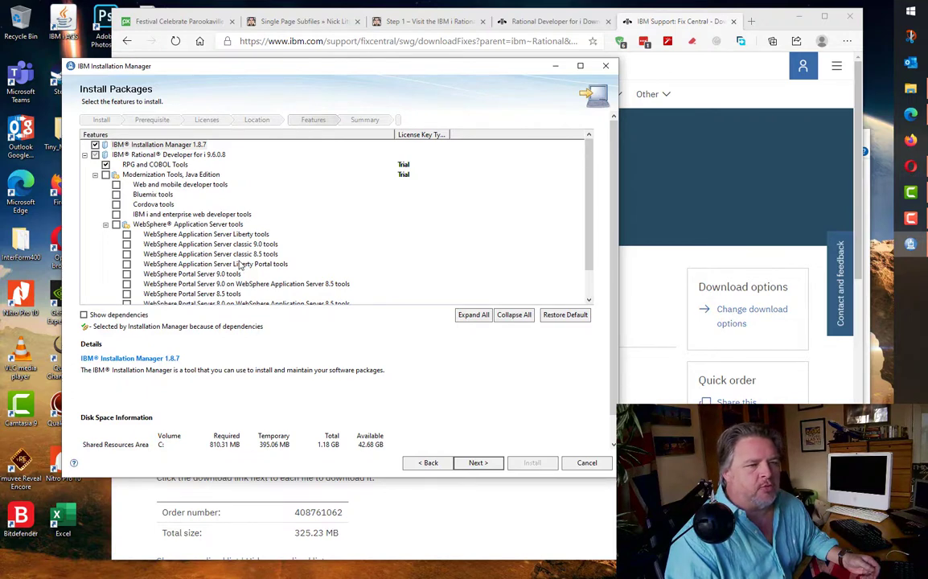
{"action": "scroll", "coordinate": [217, 238], "scroll_direction": "down", "scroll_amount": 1}
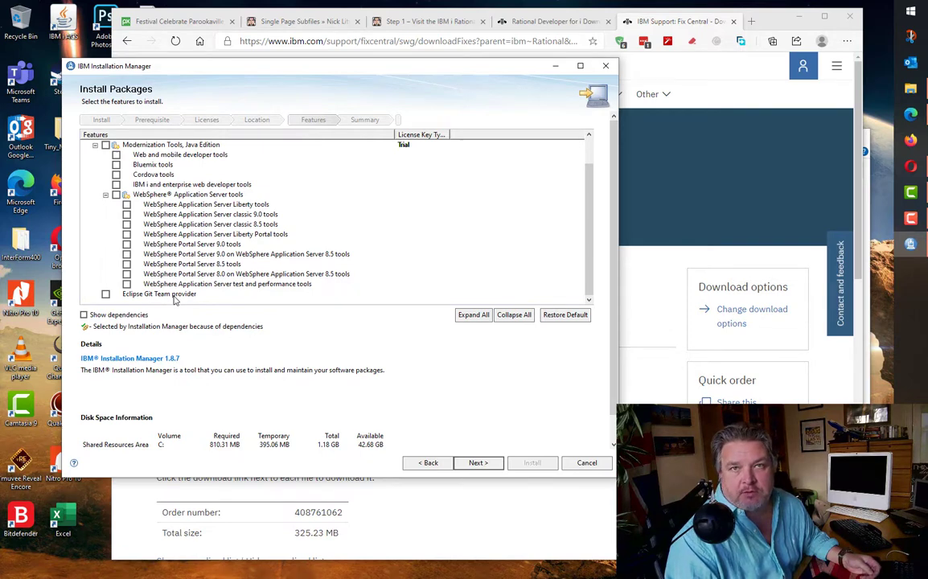
{"action": "scroll", "coordinate": [173, 299], "scroll_direction": "up", "scroll_amount": 1}
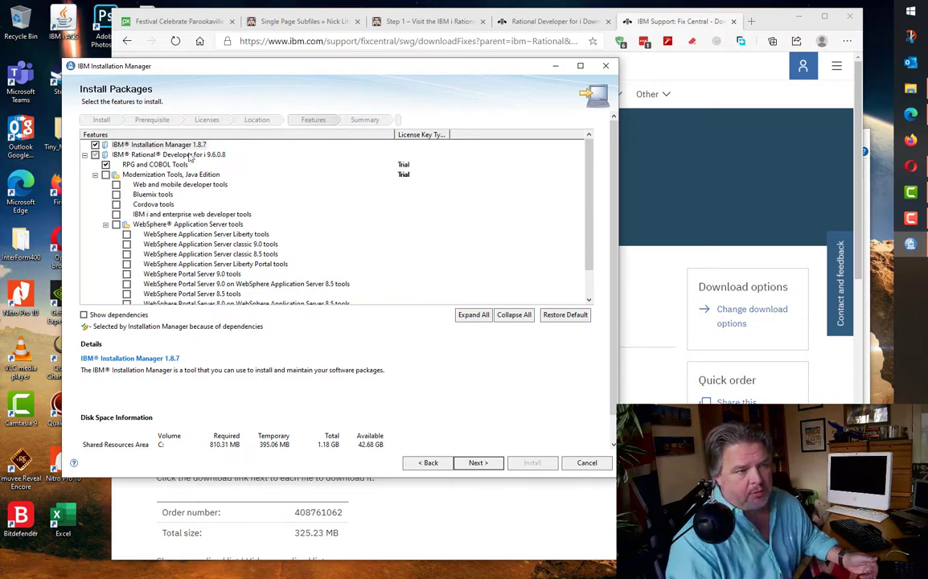
Step: Confirm the feature choice and show the summary: 1.35 GB download, 1.99 GB install
{"action": "left_click", "coordinate": [477, 464]}
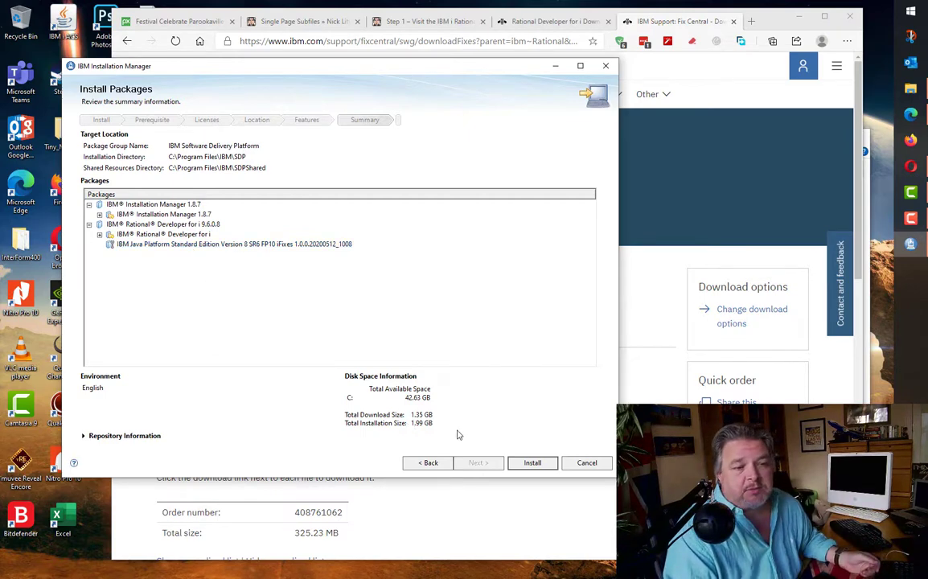
Step: Install RDi 9.6.0.8 and the Java 8 SR6 FP10 fix until installation completes
{"action": "left_click", "coordinate": [531, 464]}
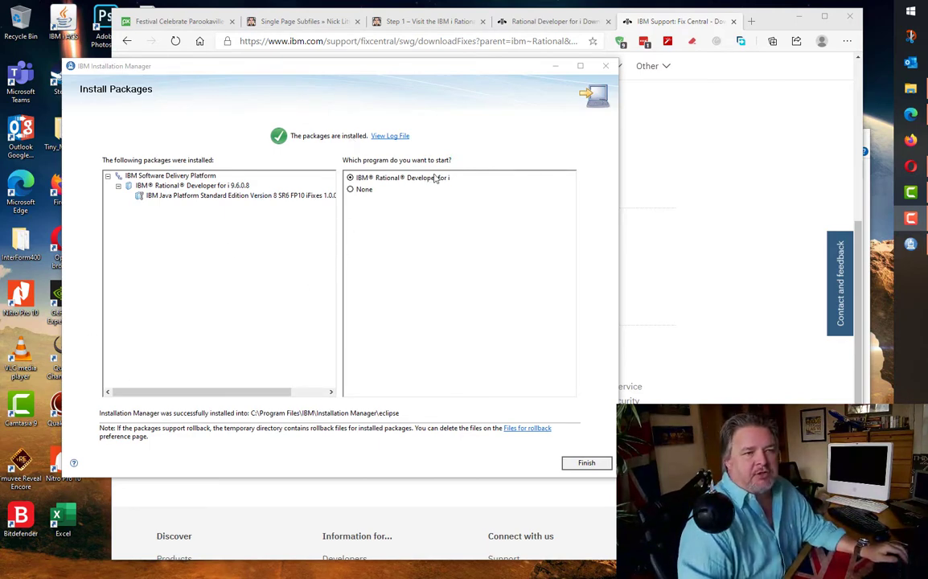
Step: Launch RDi with the workspace set as default, dismiss the trial notice, and centre the window
{"action": "left_click", "coordinate": [591, 464]}
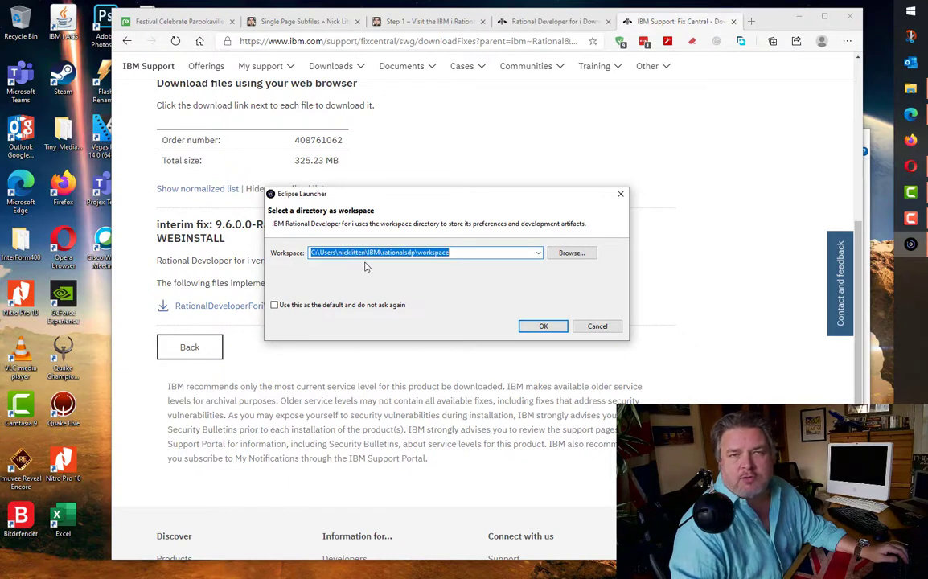
{"action": "left_click", "coordinate": [334, 306]}
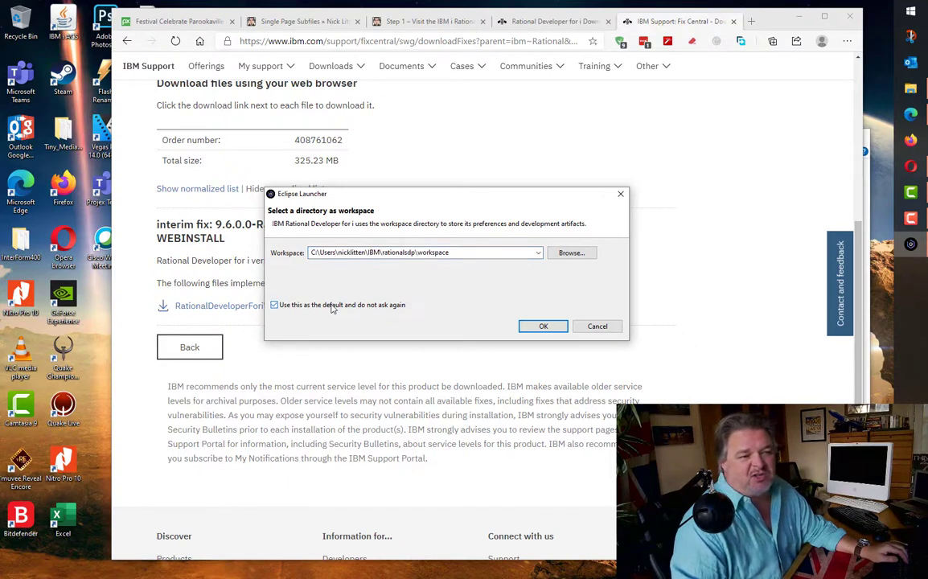
{"action": "left_click", "coordinate": [542, 327]}
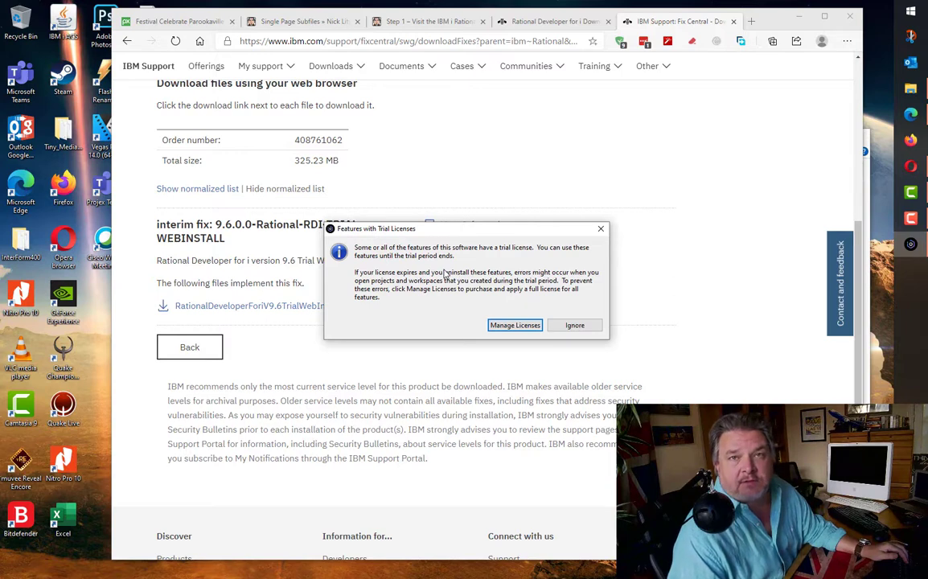
{"action": "left_click", "coordinate": [576, 327]}
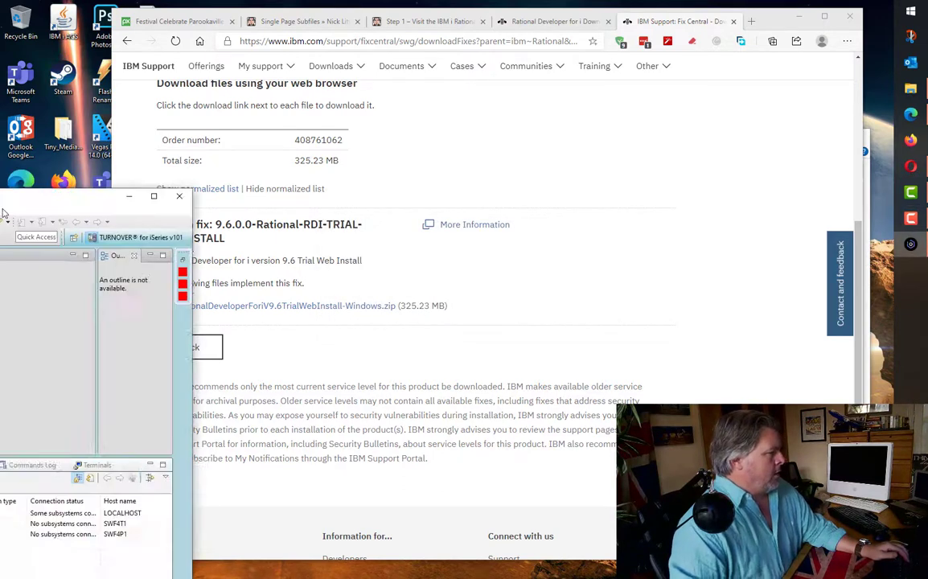
{"action": "left_click_drag", "start_coordinate": [205, 149], "coordinate": [459, 104]}
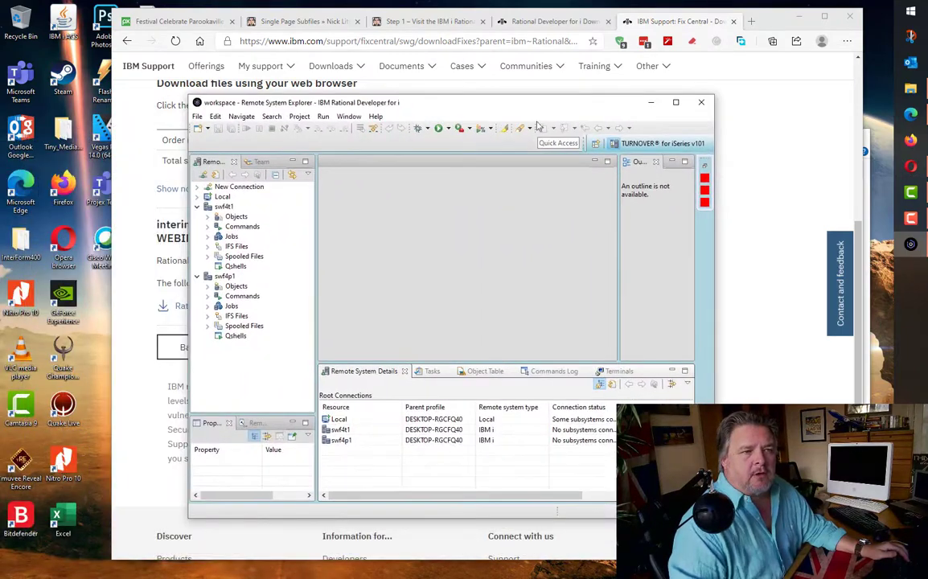
Step: Maximize the workbench and expand the Local connection to show Local Files and Local Shells
{"action": "left_click", "coordinate": [677, 103]}
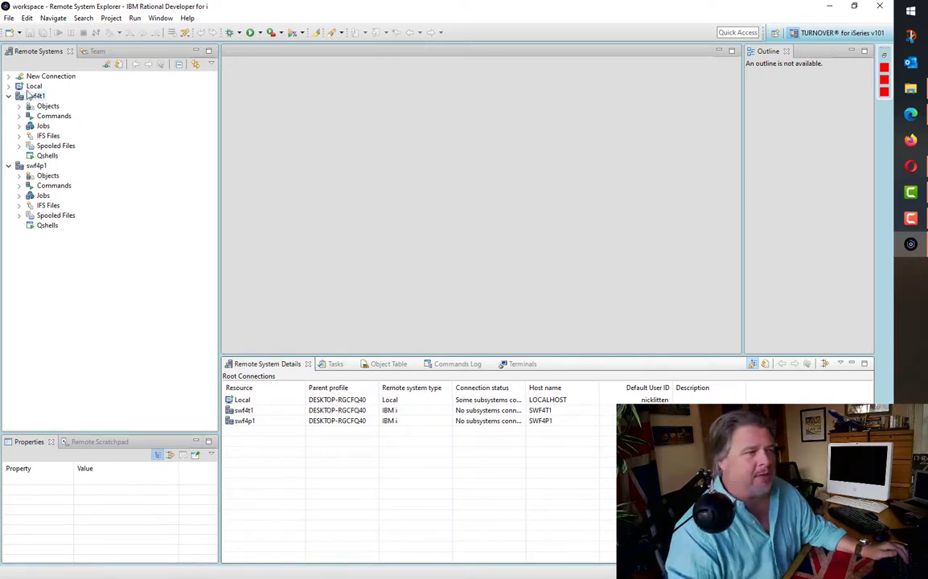
{"action": "left_click", "coordinate": [32, 86]}
{"action": "left_click", "coordinate": [8, 86]}
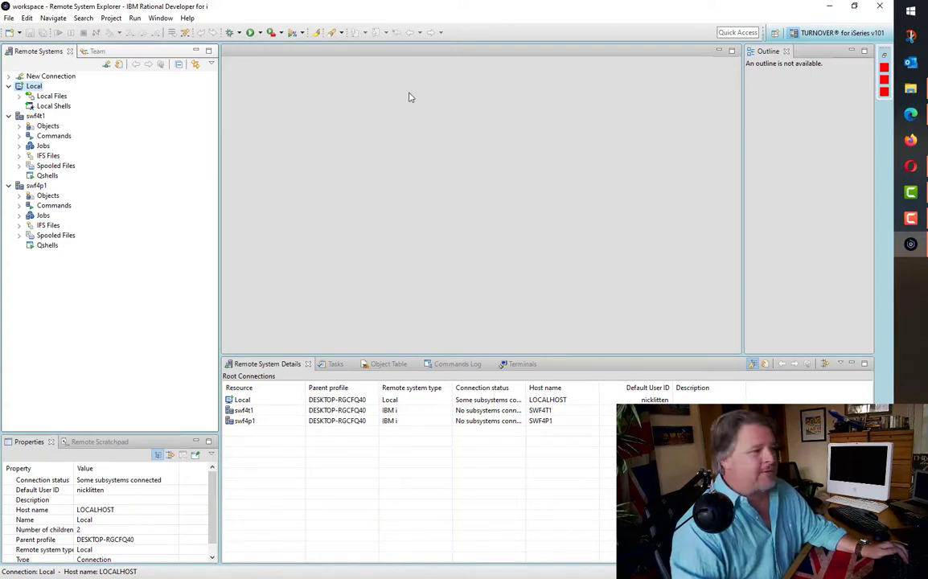
Step: Check the About dialog to confirm version 9.6.0.8, then close it
{"action": "left_click", "coordinate": [160, 18]}
{"action": "mouse_move", "coordinate": [187, 18]}
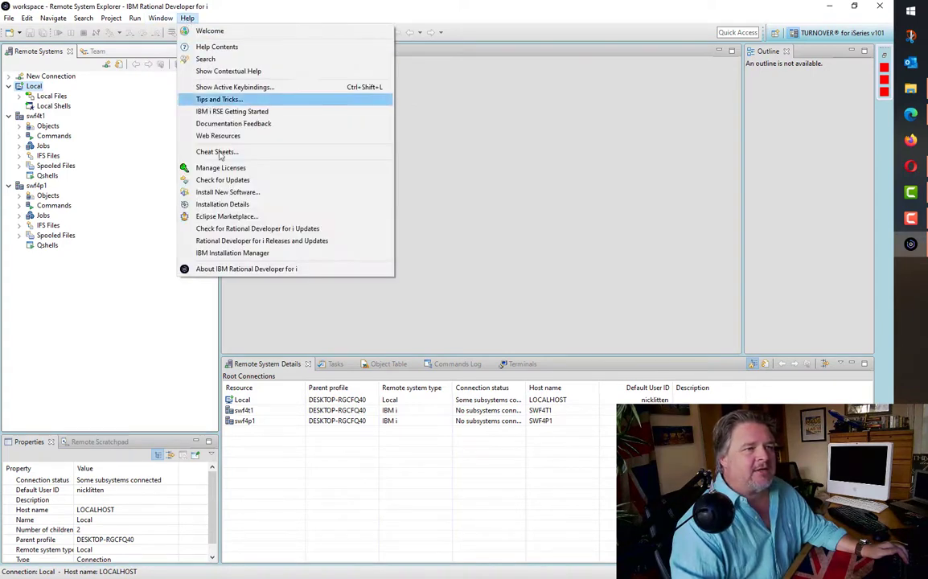
{"action": "left_click", "coordinate": [262, 270]}
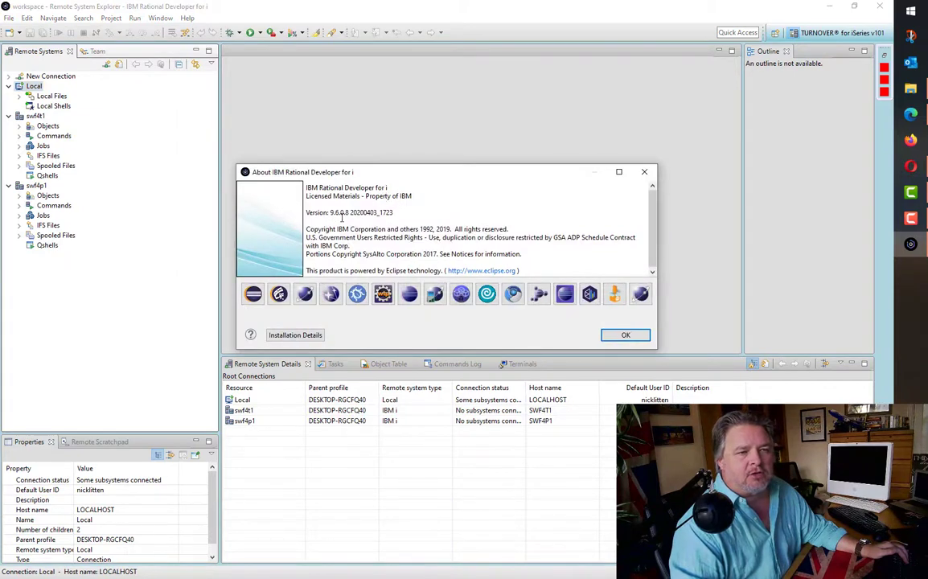
{"action": "left_click", "coordinate": [635, 336]}
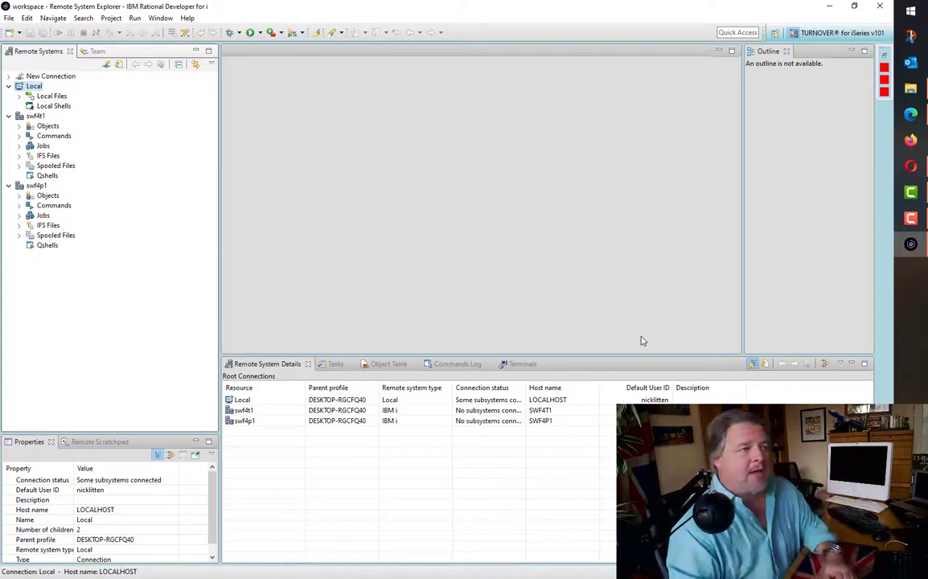